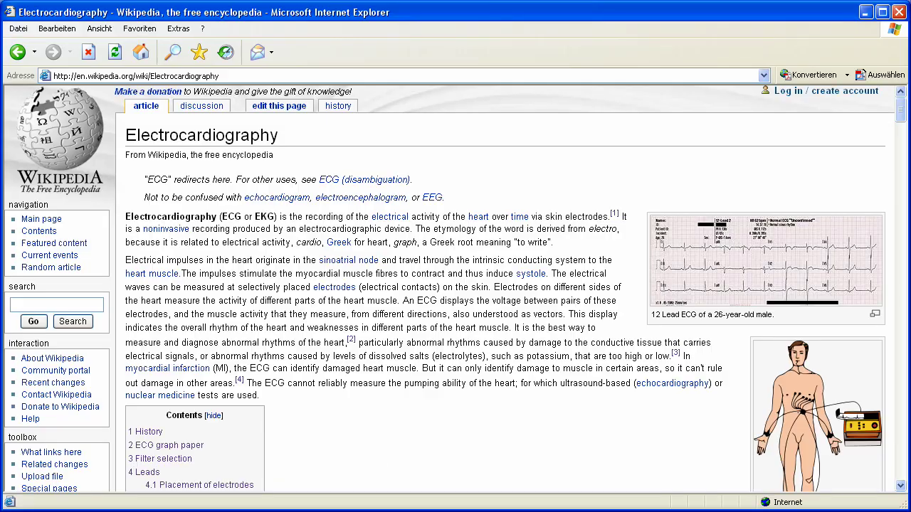
- Select and deselect text in the Wikipedia ECG article, then switch to the After Effects EKG.aep project
left_click_drag(223, 216, 272, 216)
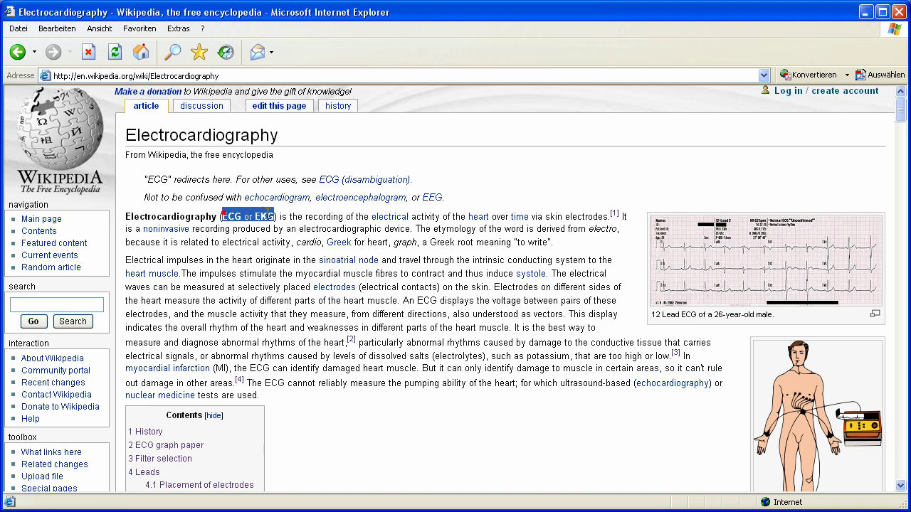
left_click(488, 397)
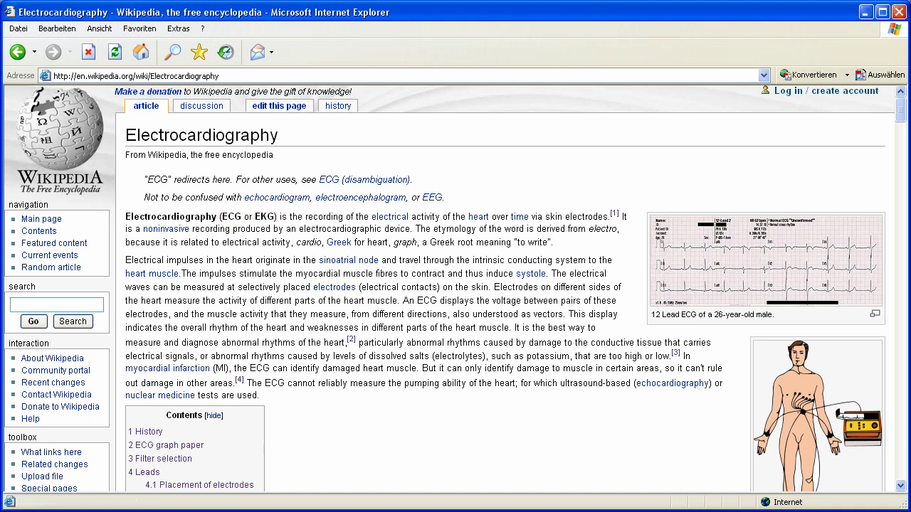
key("alt+Tab")
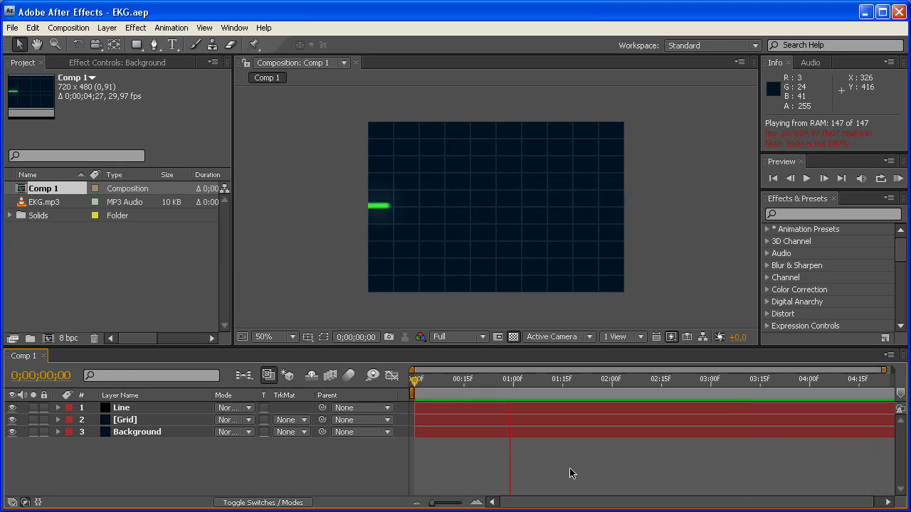
left_click(592, 473)
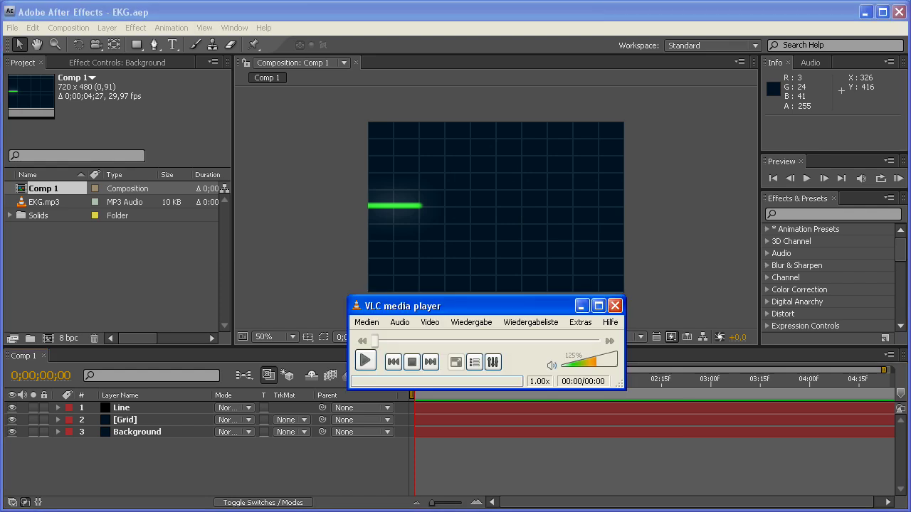
left_click(366, 365)
left_click(366, 365)
left_click(366, 365)
left_click(615, 306)
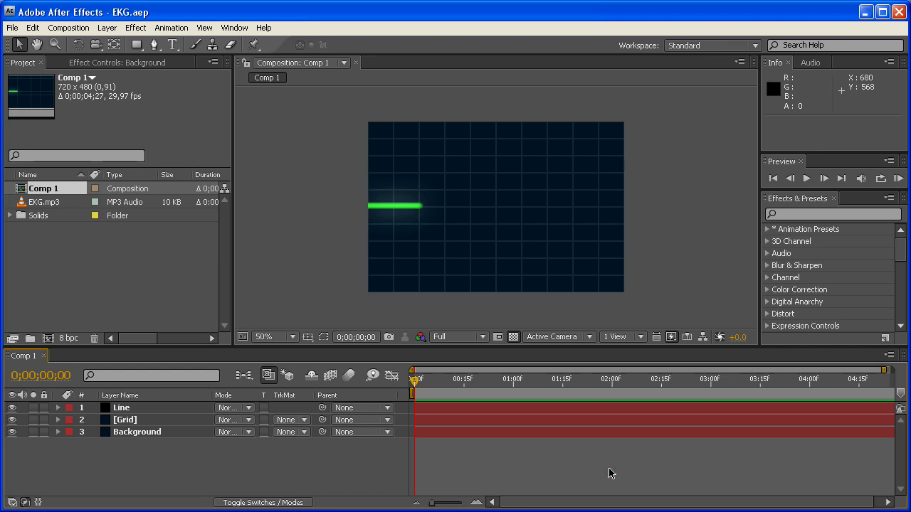
key("KP_0")
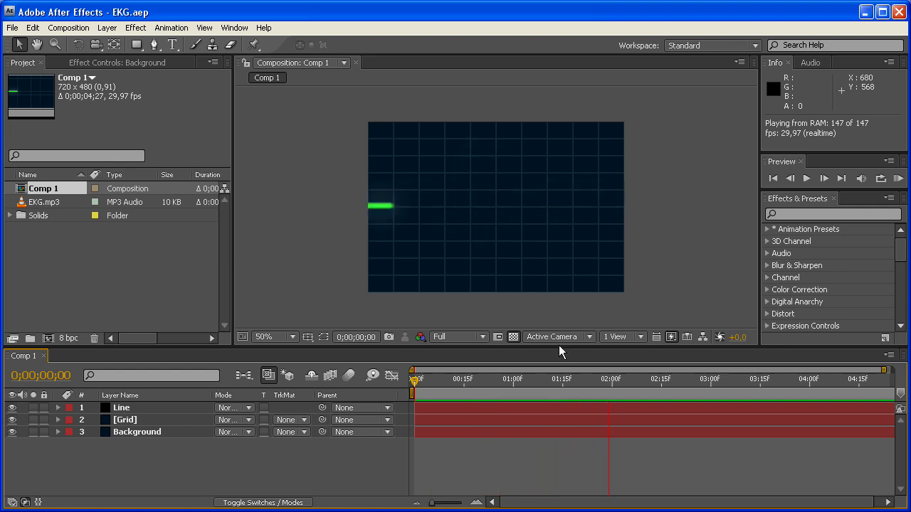
- Stop the preview and create Comp 2 with the NTSC DV preset and a 0:00:05:00 duration
left_click(527, 464)
left_click(69, 28)
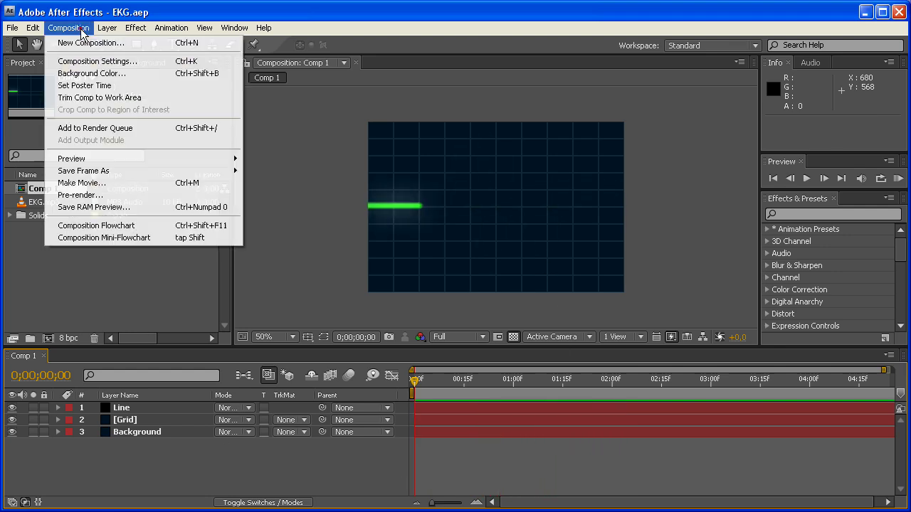
left_click(91, 42)
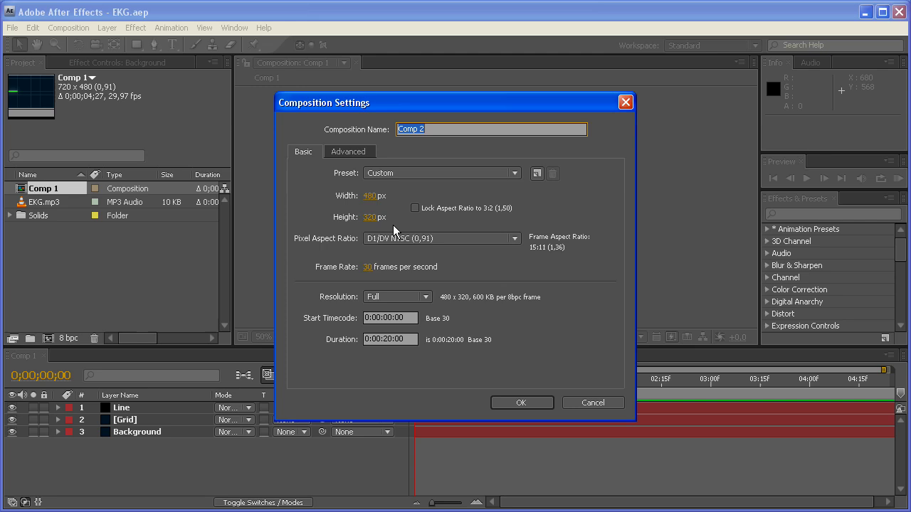
left_click(411, 175)
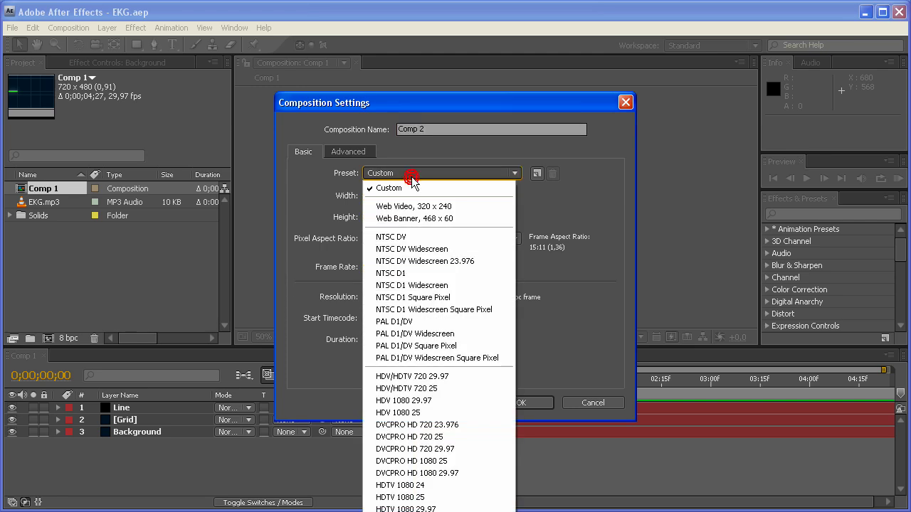
left_click(413, 237)
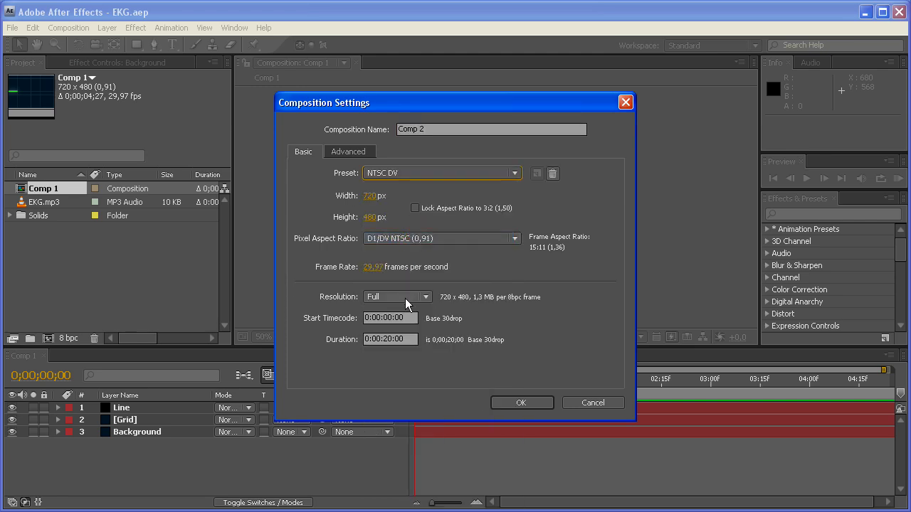
double_click(388, 338)
type("05")
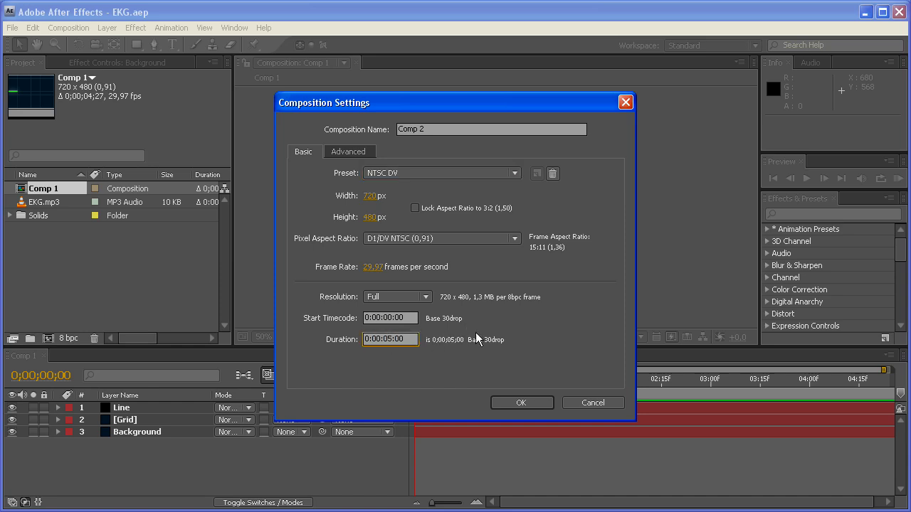
left_click(514, 403)
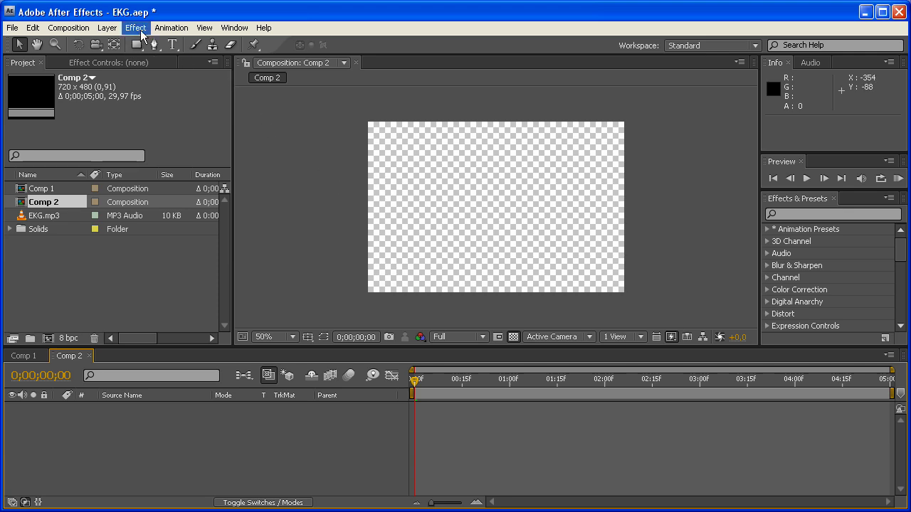
- Start a new solid layer named Background
left_click(107, 27)
left_click(114, 41)
left_click(316, 54)
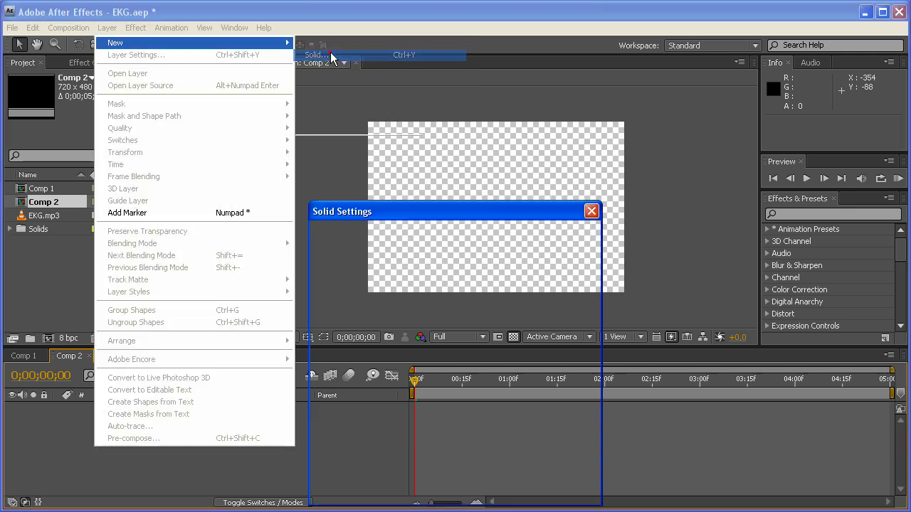
type("Background")
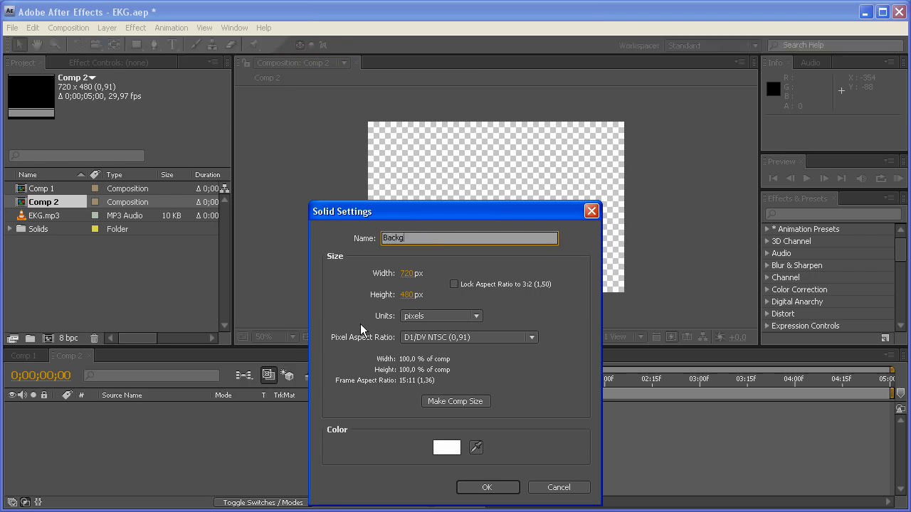
- Colour the Background solid R 3, G 24, B 41, create it, and check it at full size
left_click(444, 447)
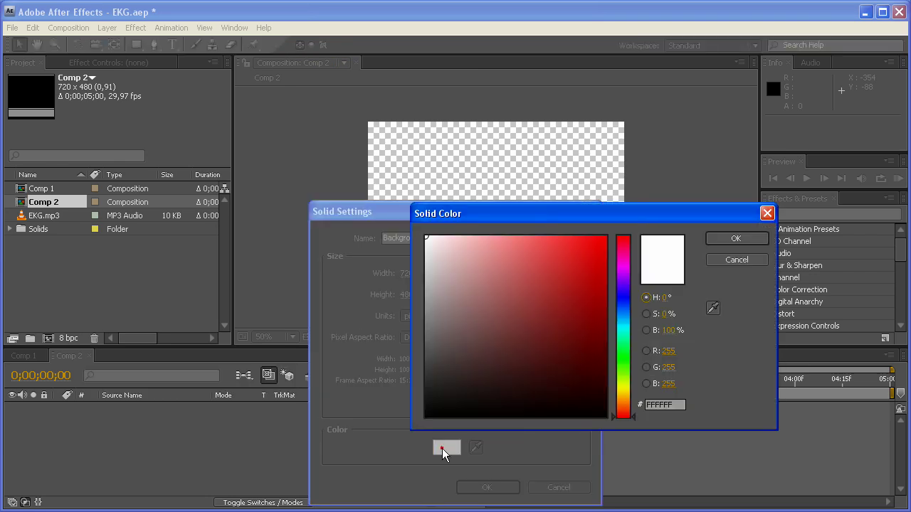
left_click(672, 352)
type("3")
left_click(669, 367)
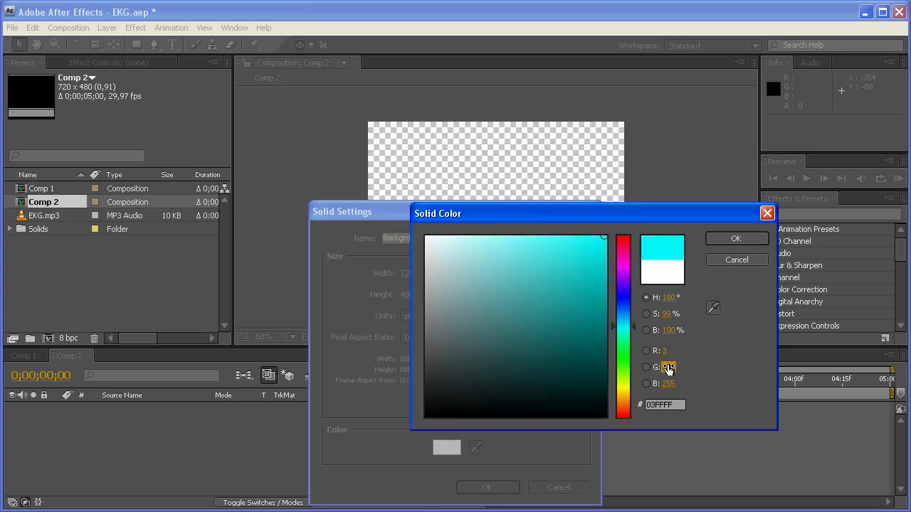
type("24")
left_click(668, 384)
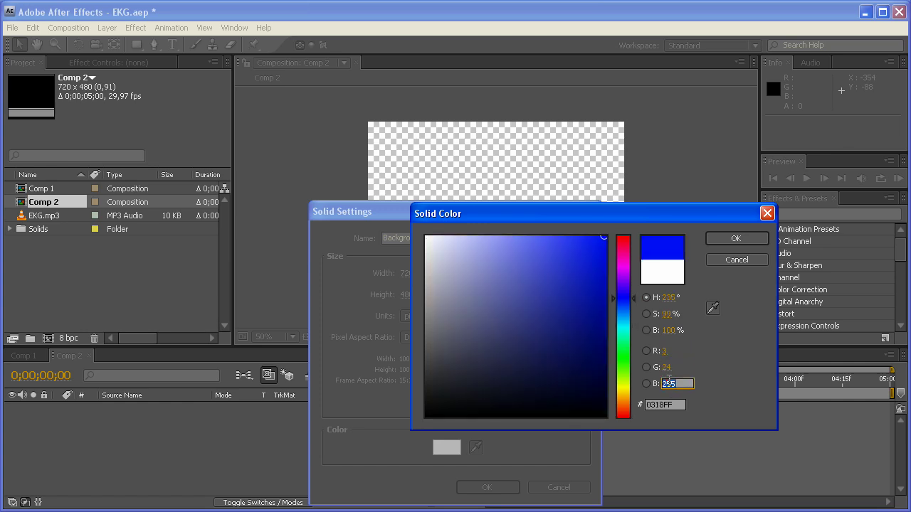
type("41")
left_click(736, 239)
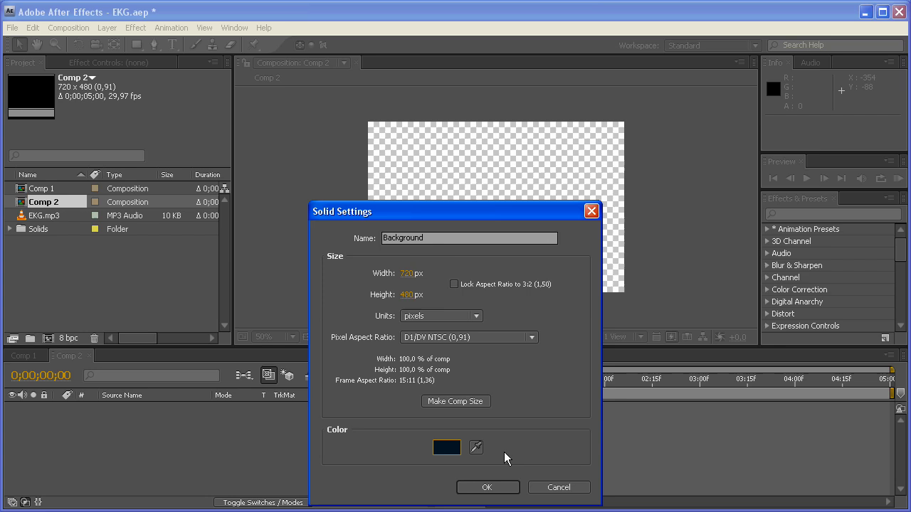
left_click(487, 488)
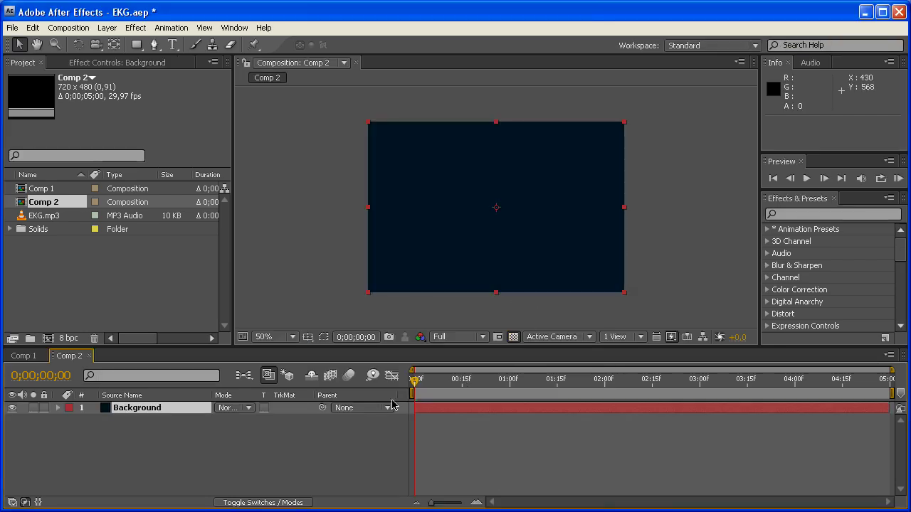
key("period")
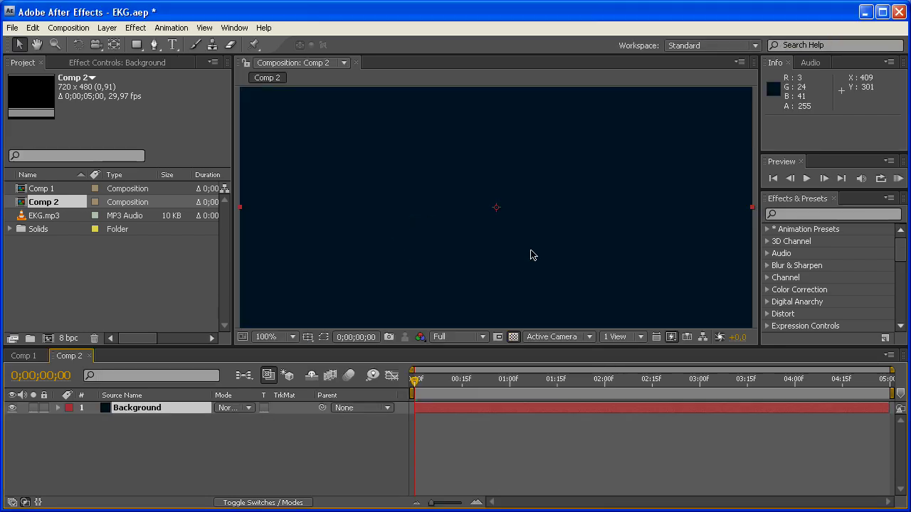
key("comma")
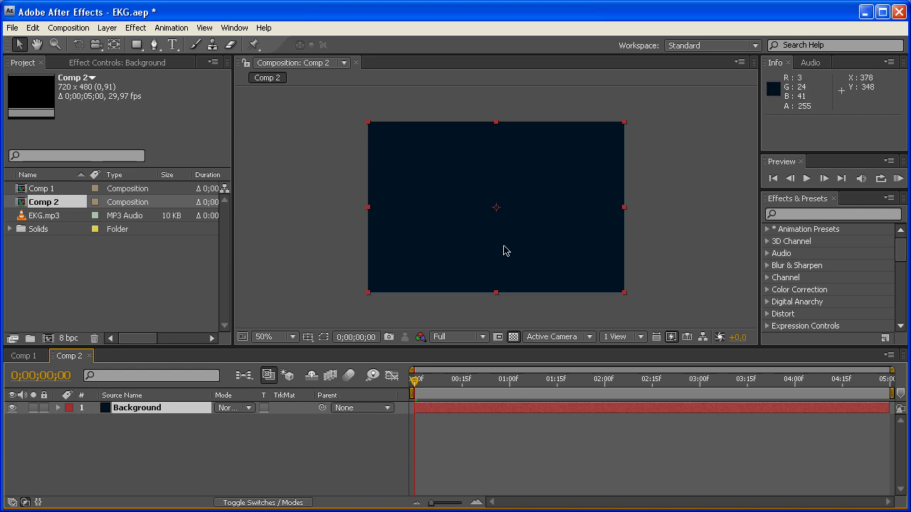
- Deselect Background and start a new solid layer named Line
left_click(247, 449)
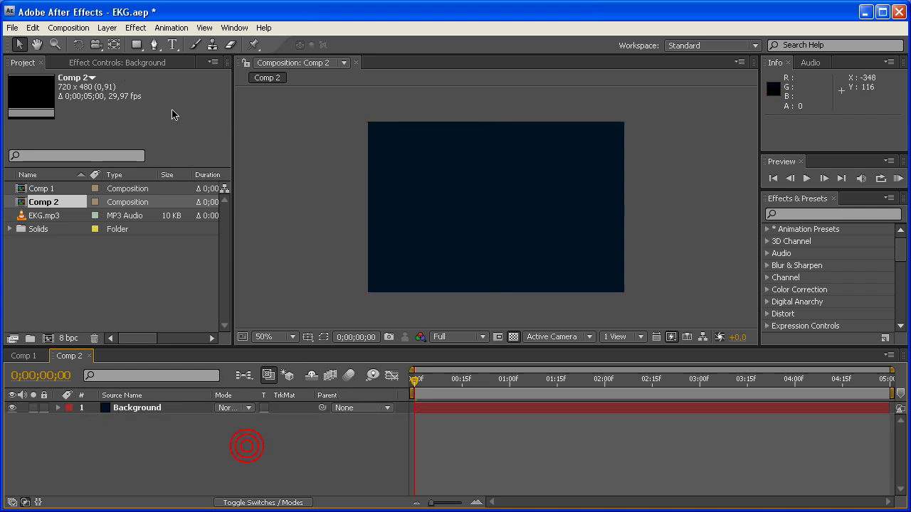
left_click(107, 29)
mouse_move(120, 43)
left_click(333, 52)
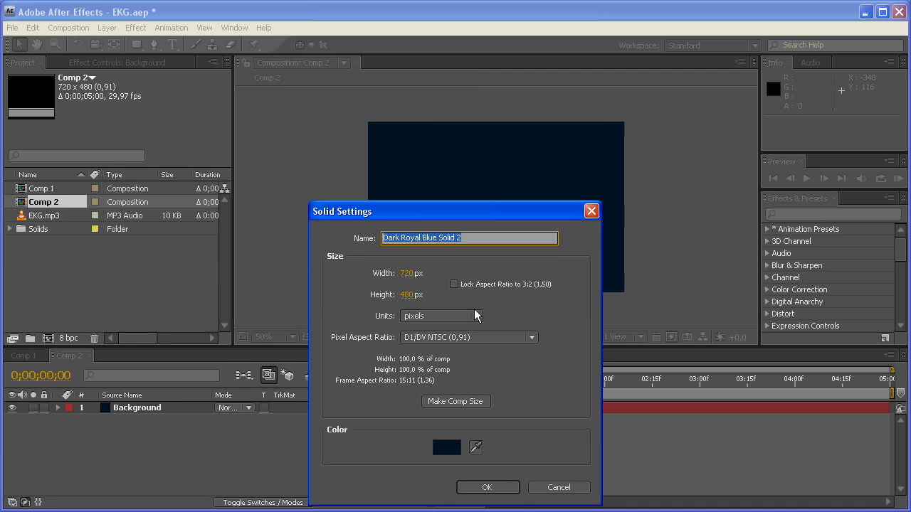
key("BackSpace")
type("Line")
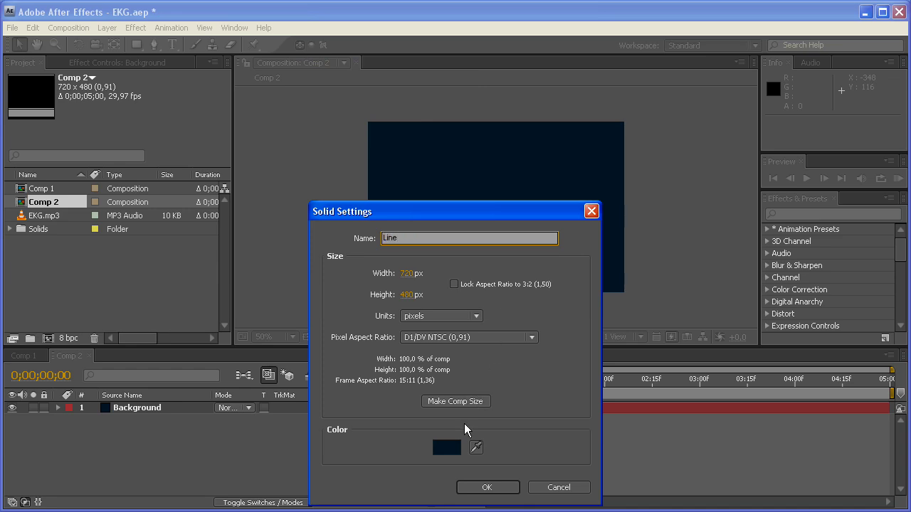
- Make the Line solid bright saturated green at comp size and create it
left_click(448, 446)
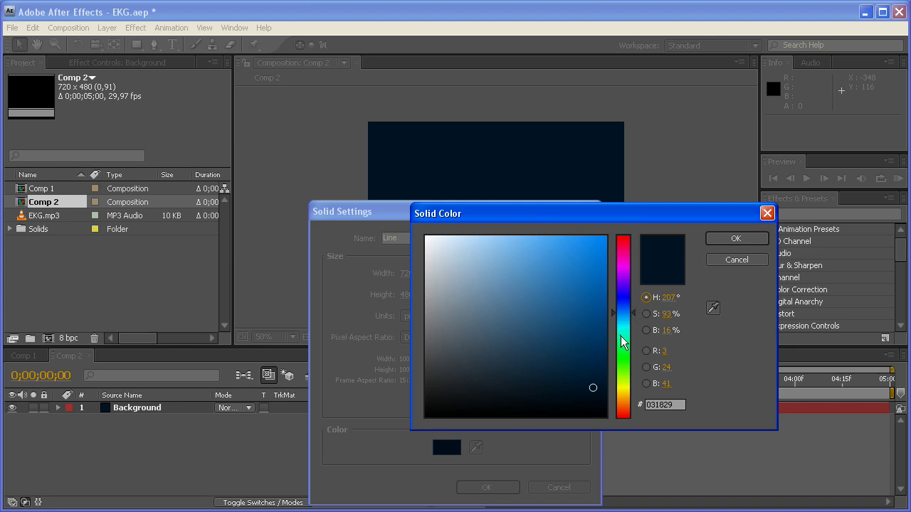
left_click_drag(621, 338, 622, 358)
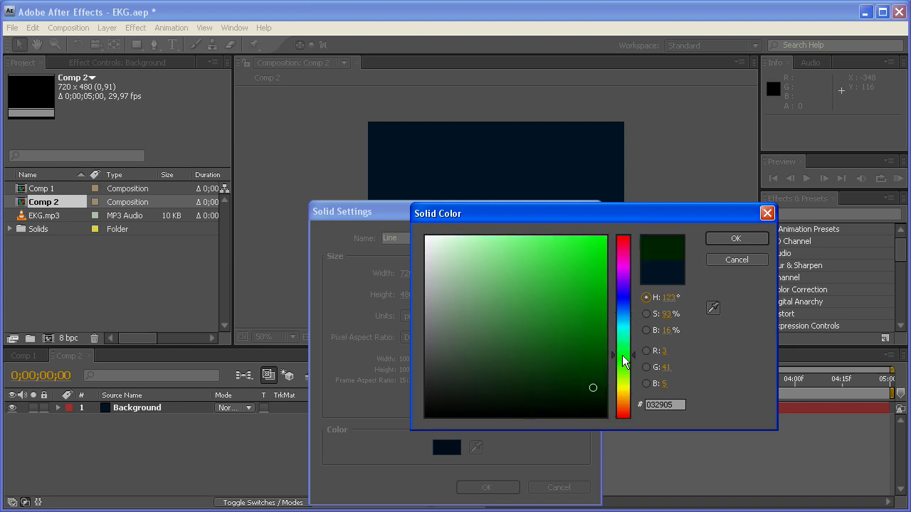
left_click_drag(586, 318, 714, 243)
left_click(719, 239)
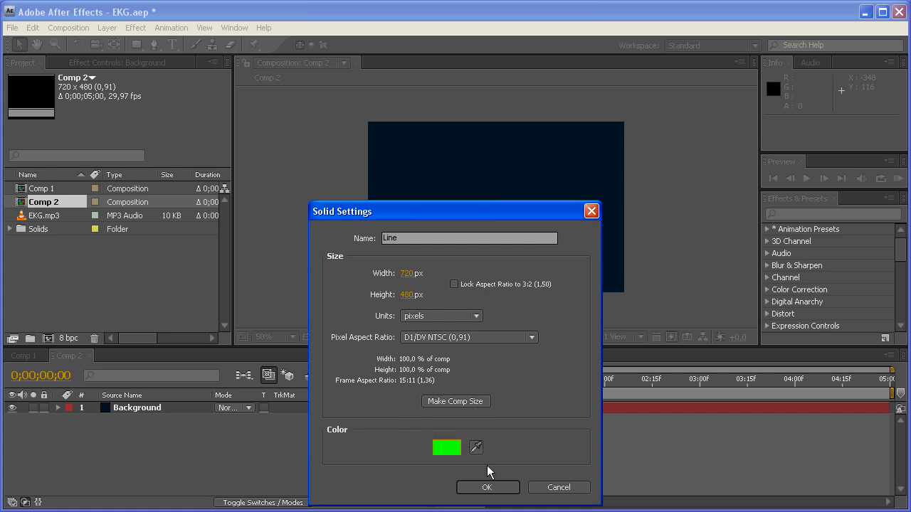
left_click(464, 404)
left_click(494, 490)
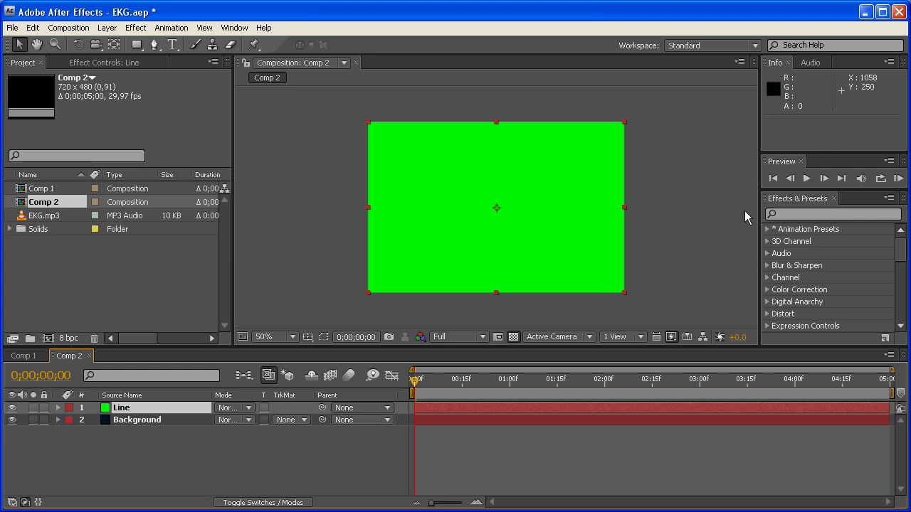
- Search the effects for Vegas, apply it to the Line layer, and zoom the view to 25%
left_click(816, 213)
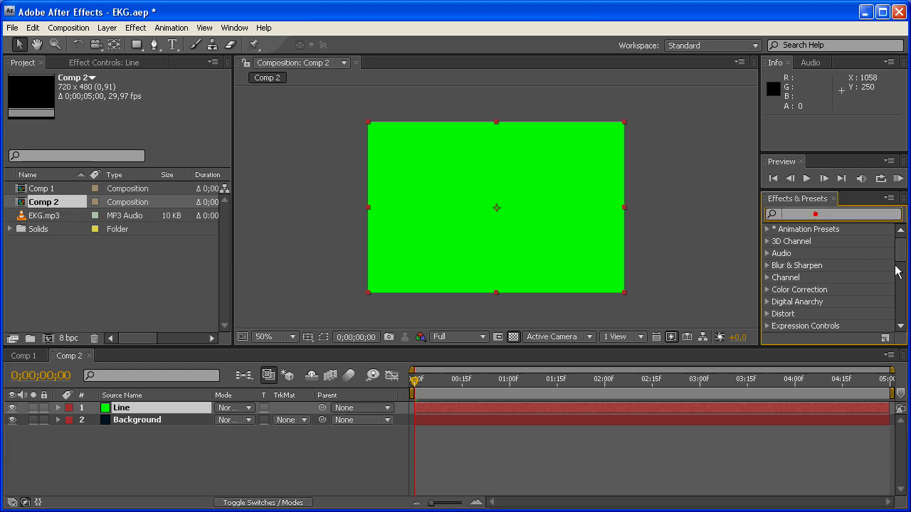
type("Vgeas")
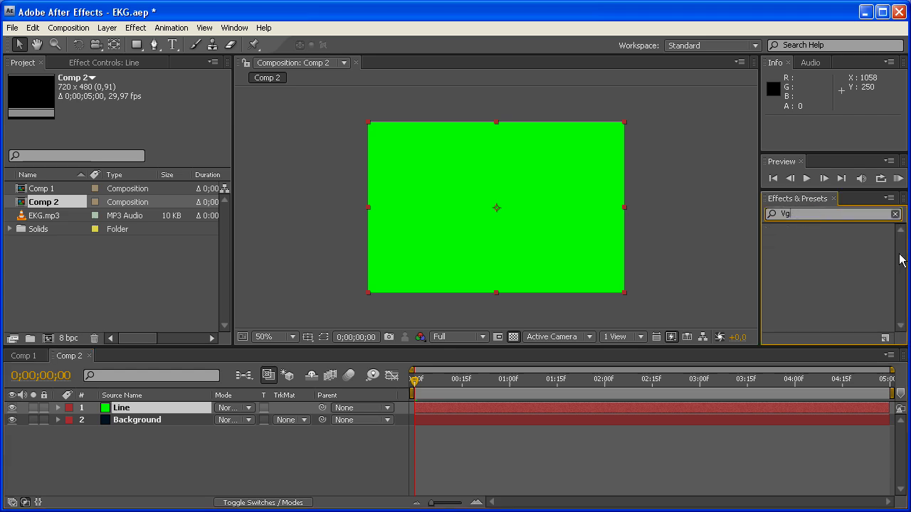
left_click_drag(831, 246, 452, 218)
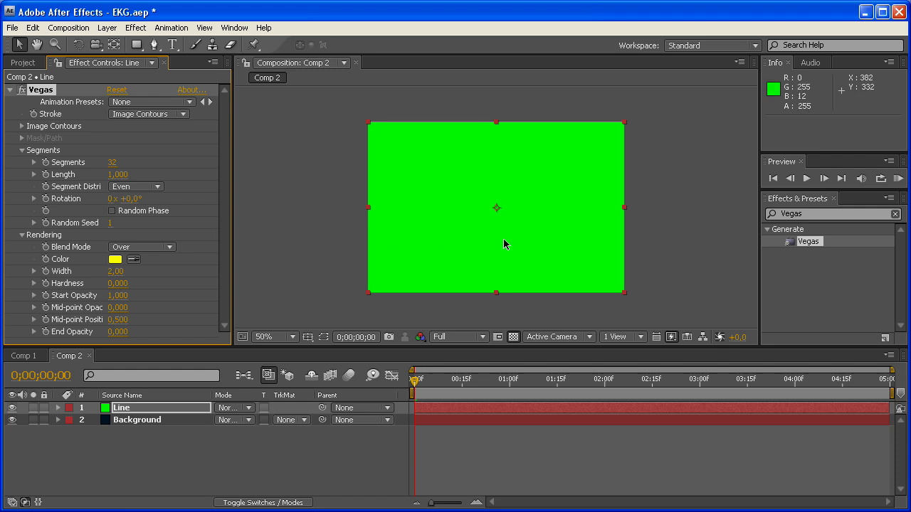
key("comma")
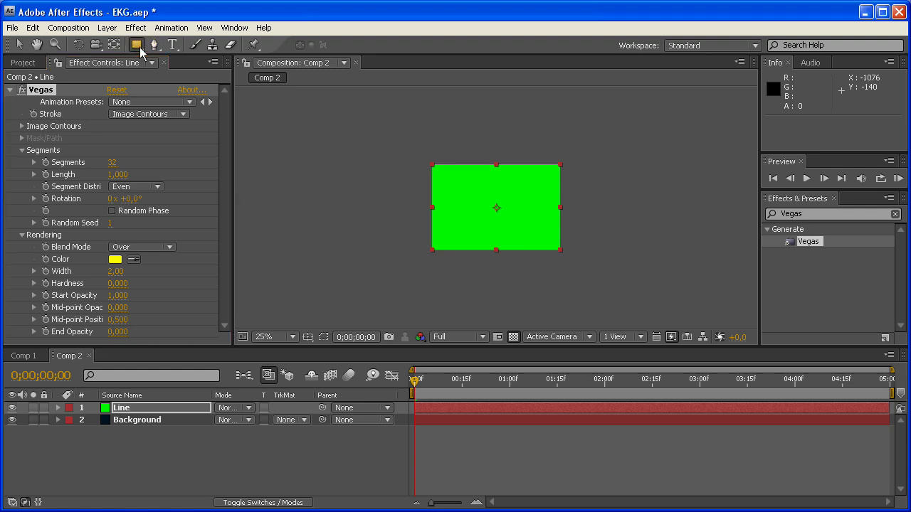
- Draw a rectangular mask over the lower half of the Line layer with the Rectangle Tool
left_click_drag(136, 44, 173, 41)
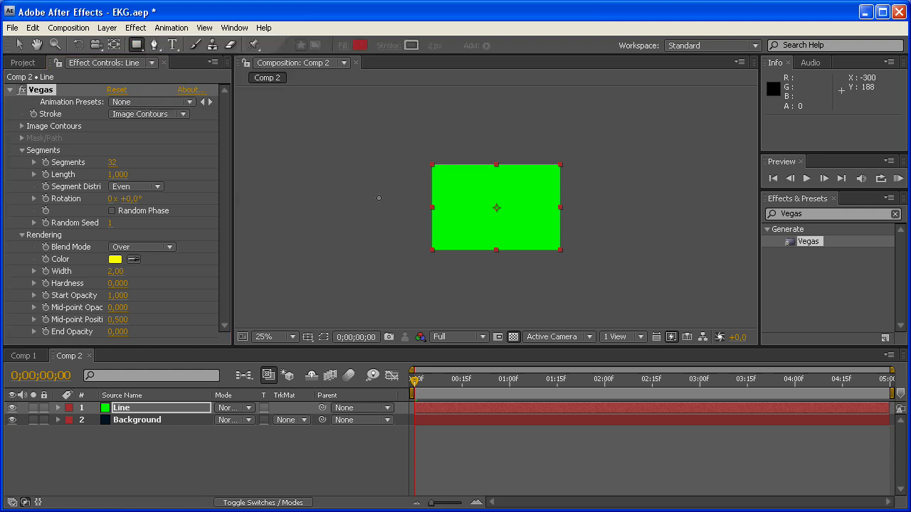
left_click_drag(394, 206, 597, 282)
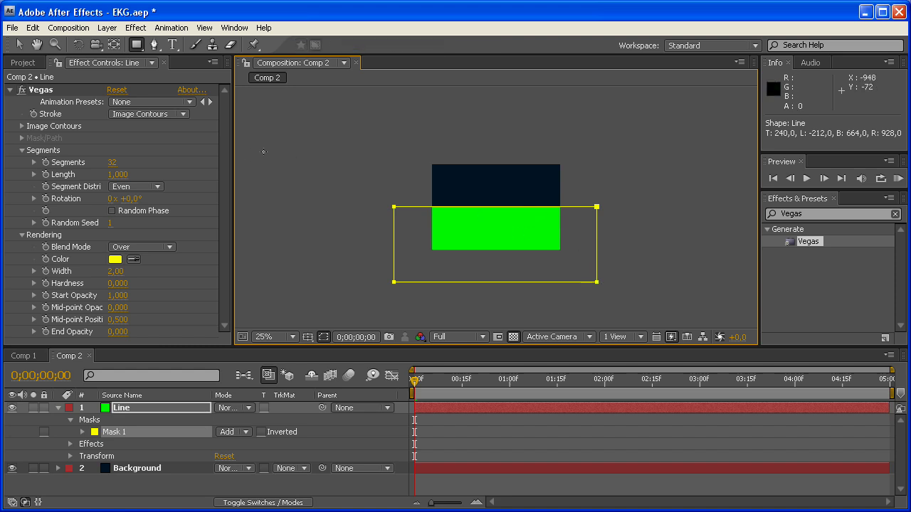
- Add four vertices along the mask's top edge with the Add Vertex Tool at 50% zoom
left_click(155, 44)
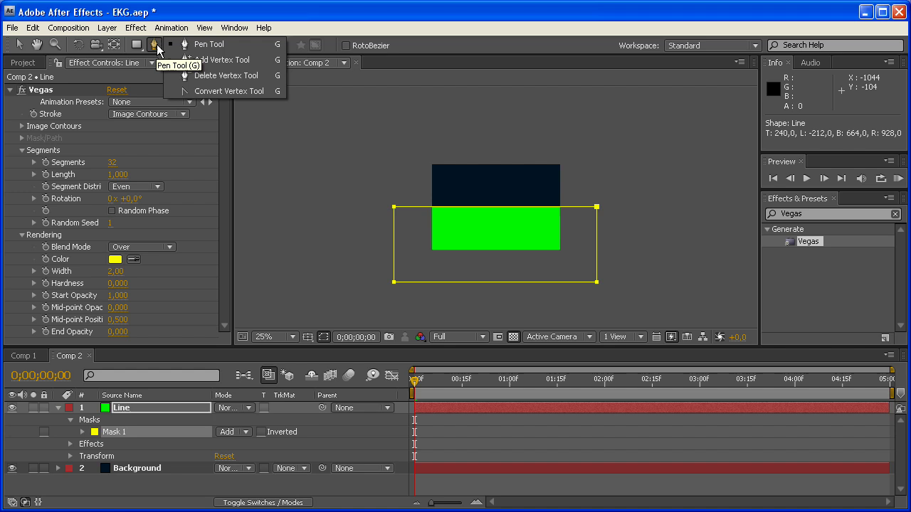
left_click(204, 60)
key("period")
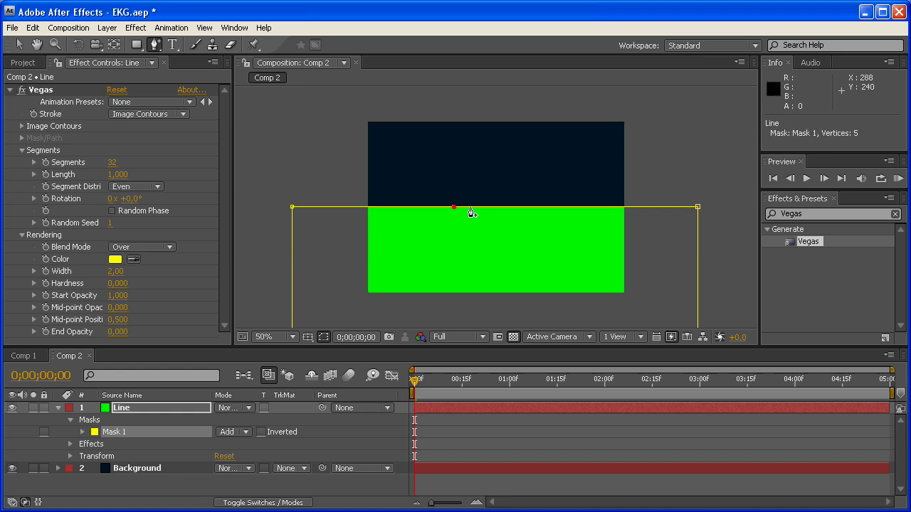
left_click(454, 208)
left_click(476, 207)
left_click(499, 208)
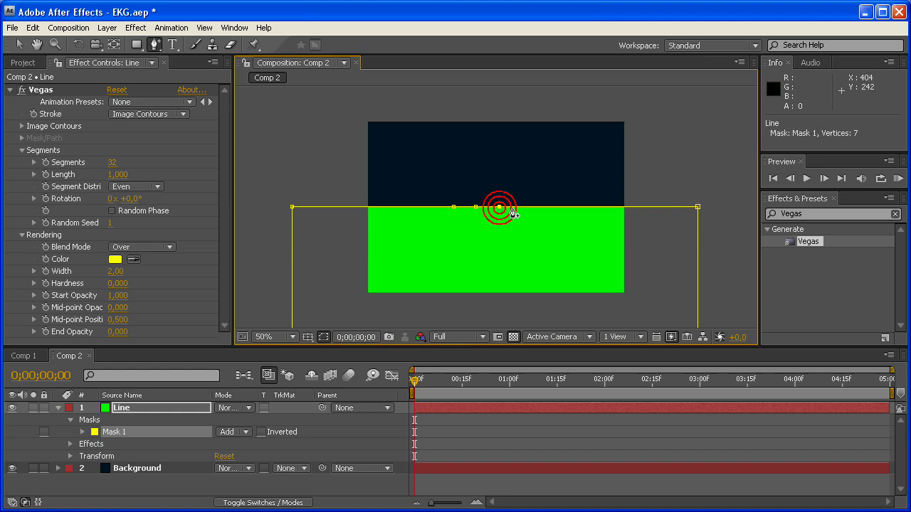
left_click(522, 208)
- Drag one new vertex up into a peak and the next one down into a dip
left_click(20, 46)
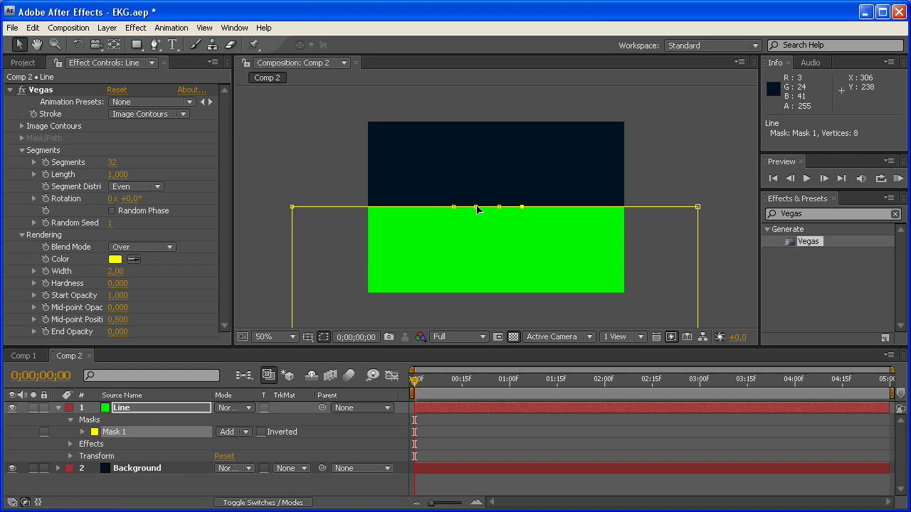
left_click_drag(477, 207, 477, 171)
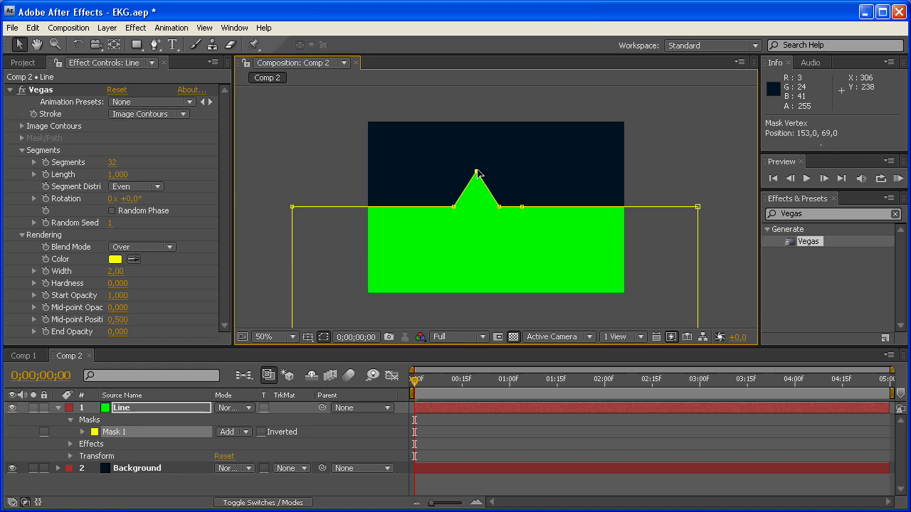
left_click_drag(500, 207, 503, 242)
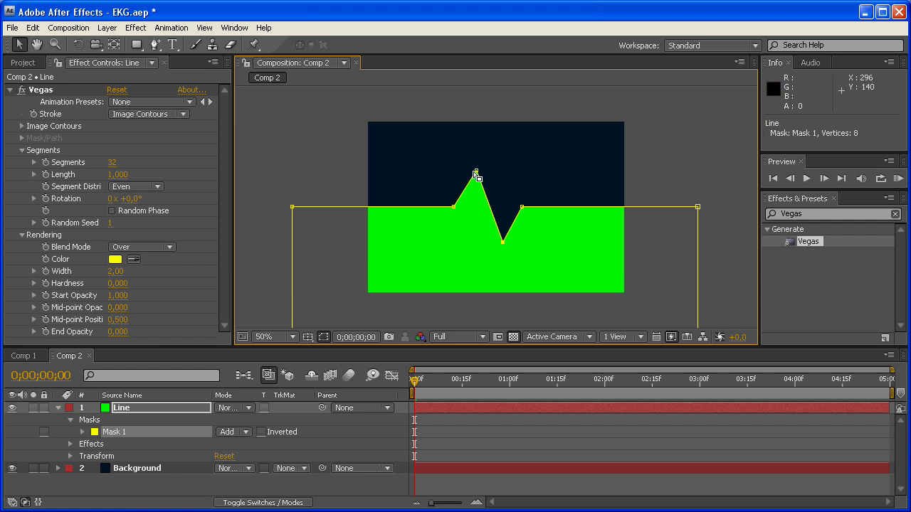
left_click_drag(476, 172, 472, 171)
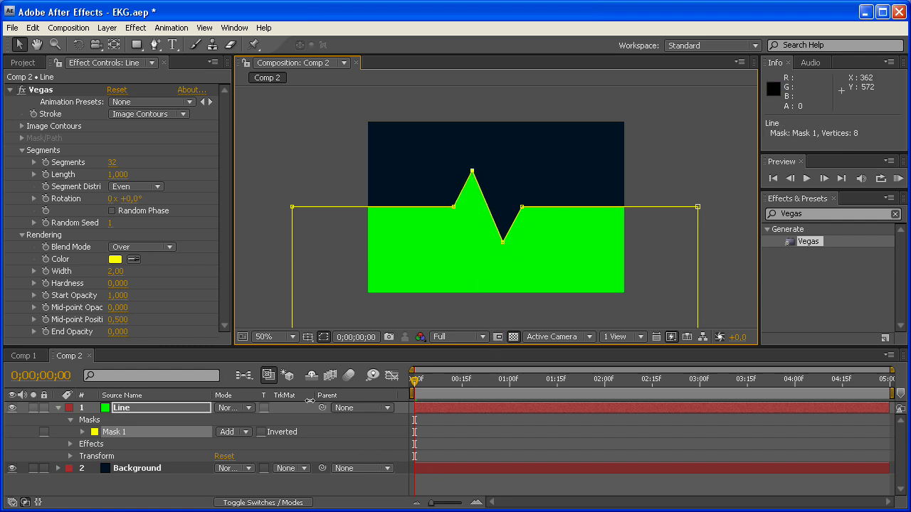
- Hide the mask outline, lock Mask 1, and collapse the Line layer's properties
left_click(323, 336)
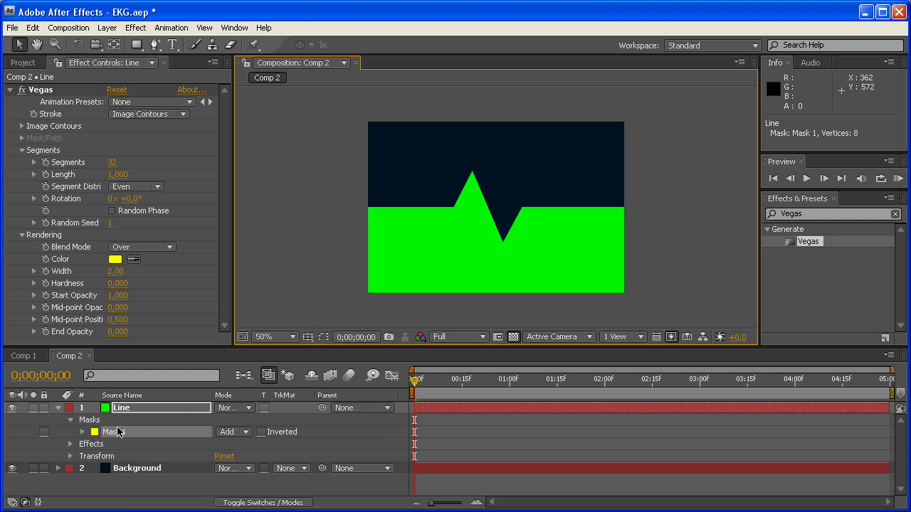
left_click(44, 432)
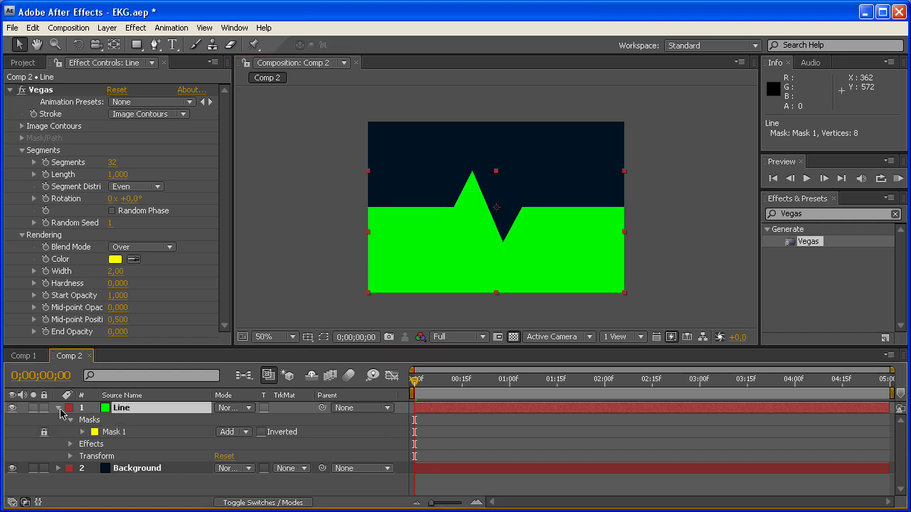
left_click(60, 408)
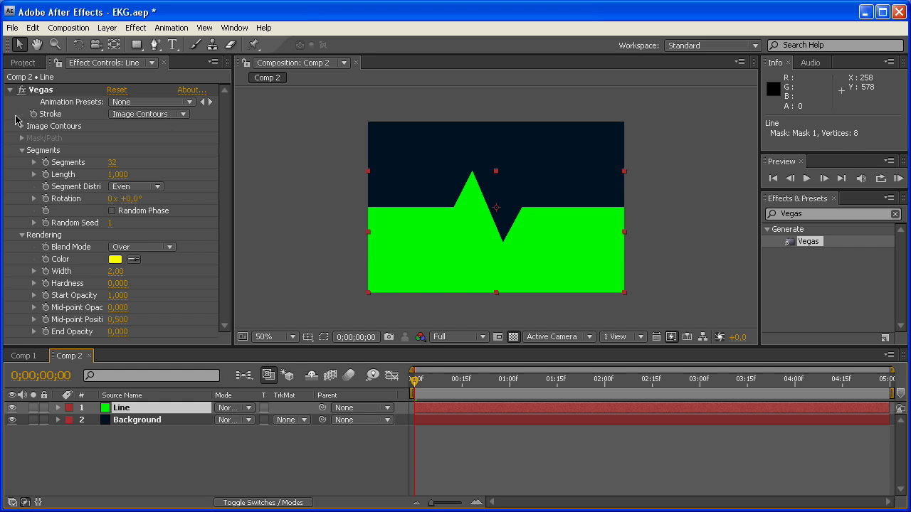
- Set the Vegas Stroke to Mask/Path on Mask 1 with Transparent blend mode
left_click(144, 116)
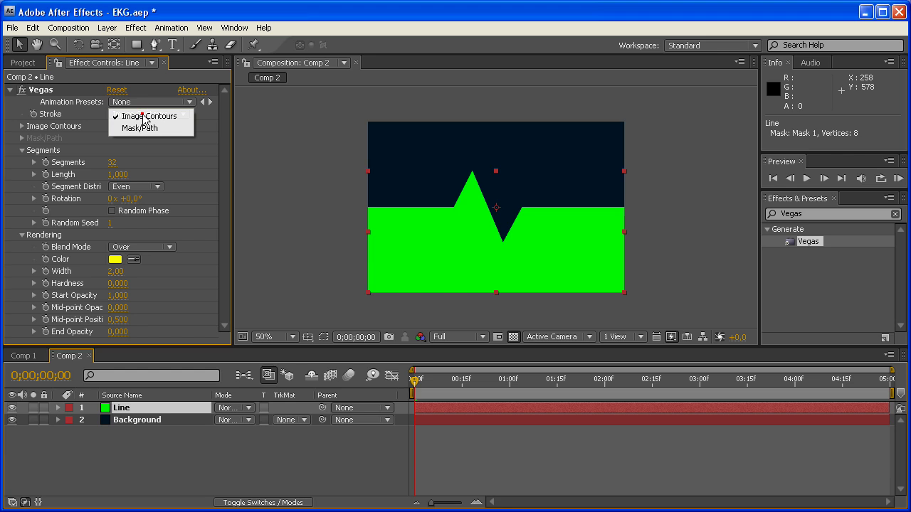
left_click(142, 129)
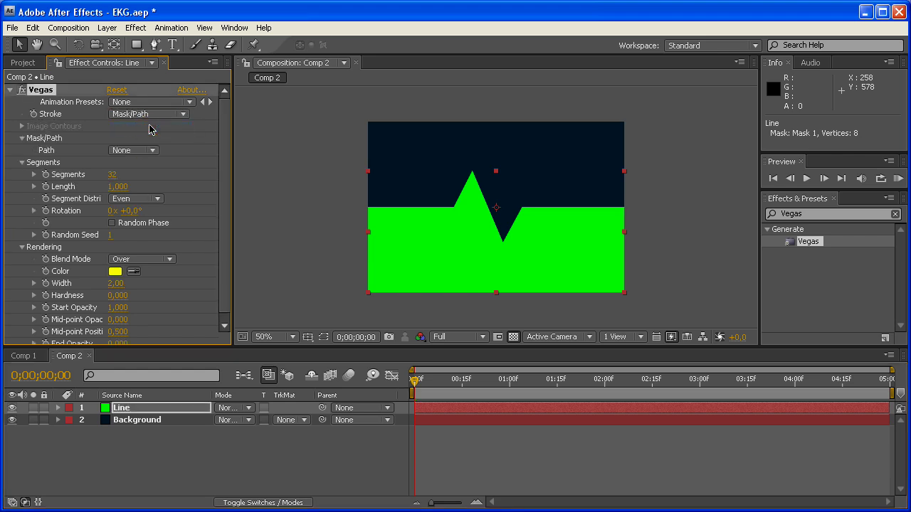
left_click(152, 150)
left_click(153, 171)
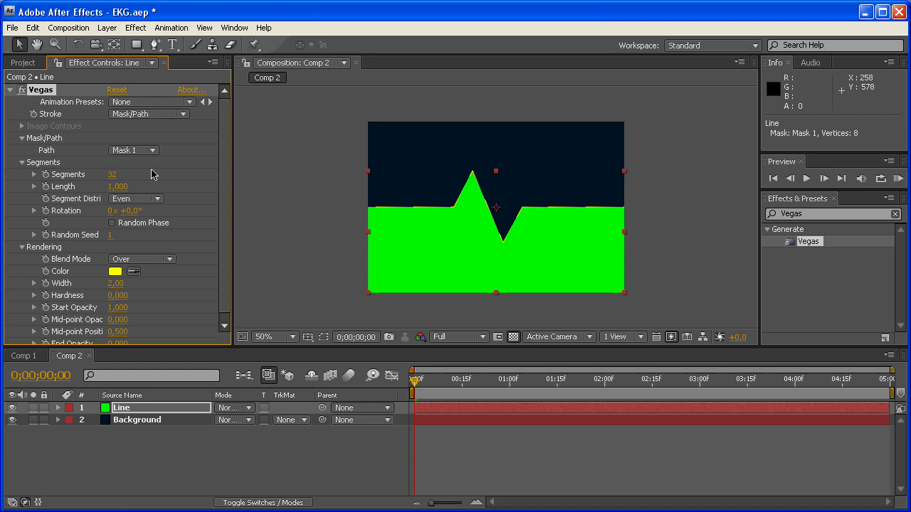
left_click(174, 258)
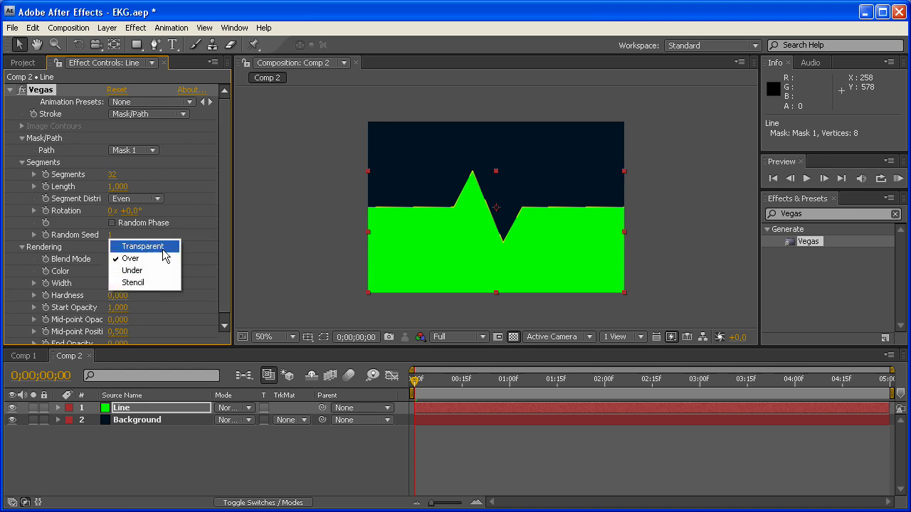
left_click(163, 249)
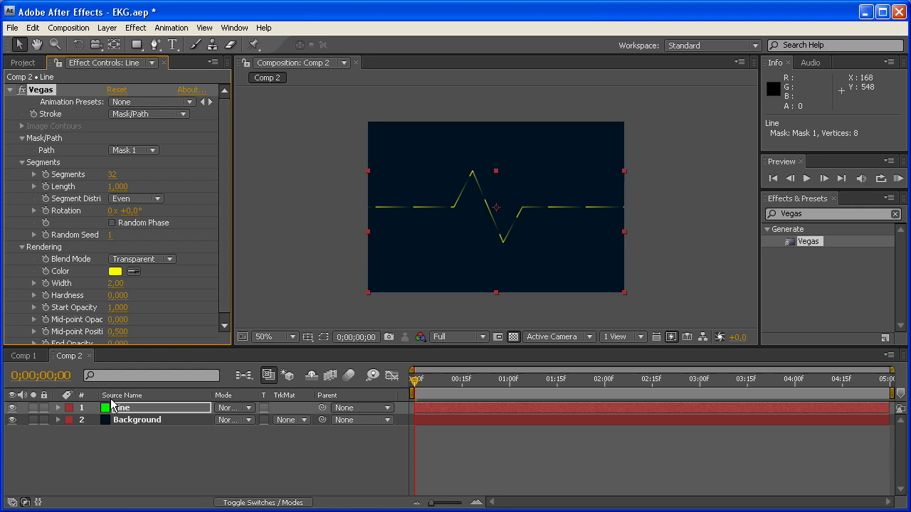
left_click(115, 271)
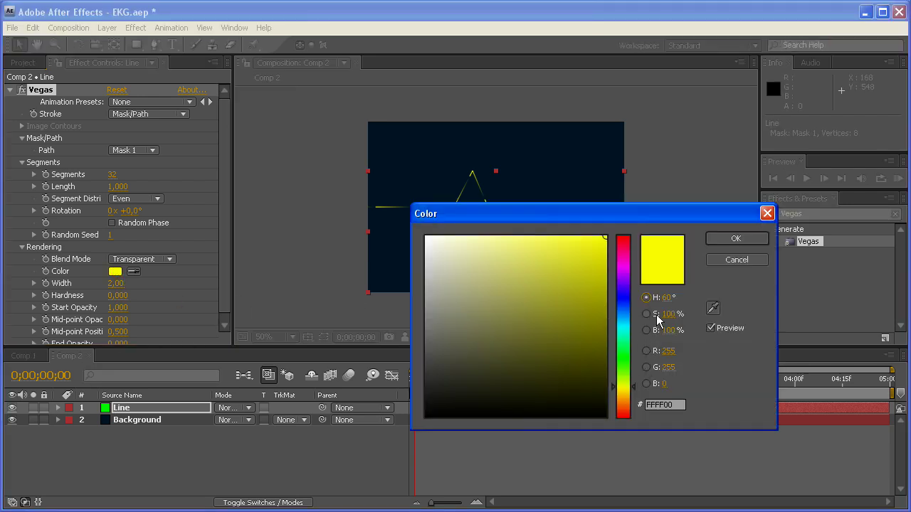
- Set the Vegas line colour to R 43, G 234, B 43
left_click(669, 351)
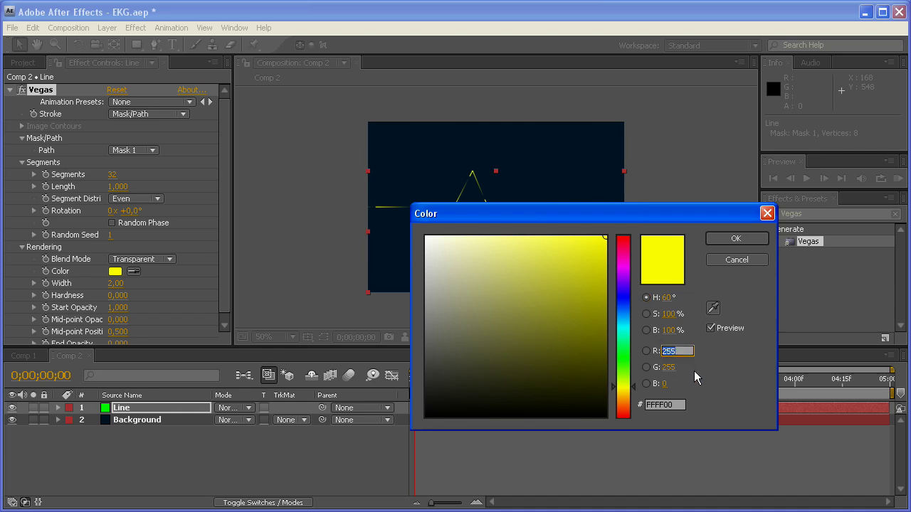
type("43")
left_click(669, 368)
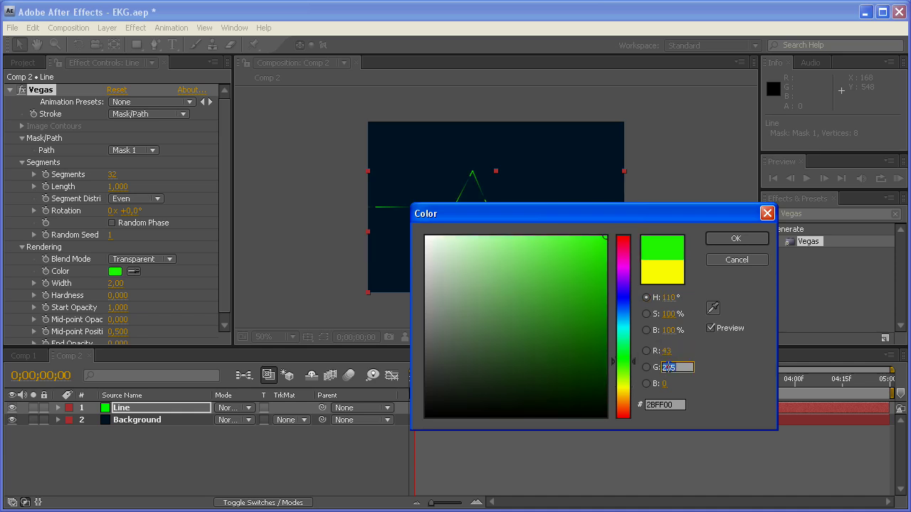
type("254")
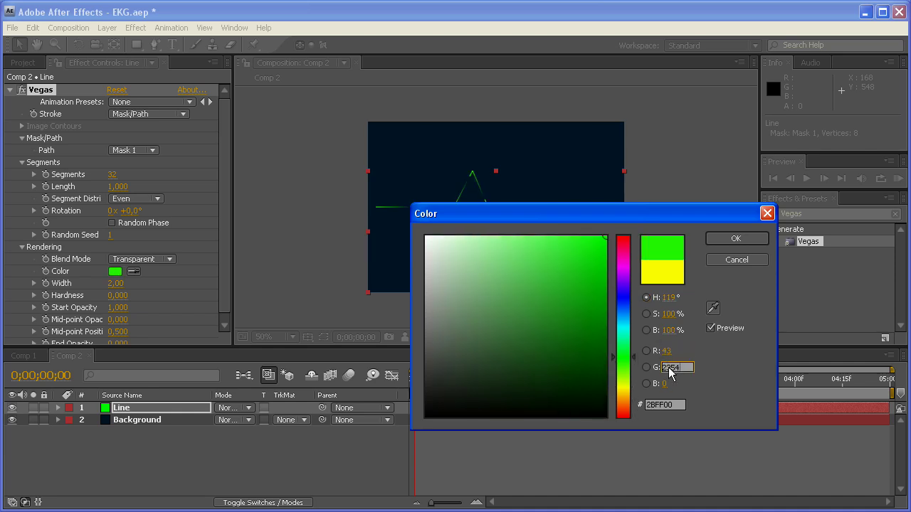
key("Return")
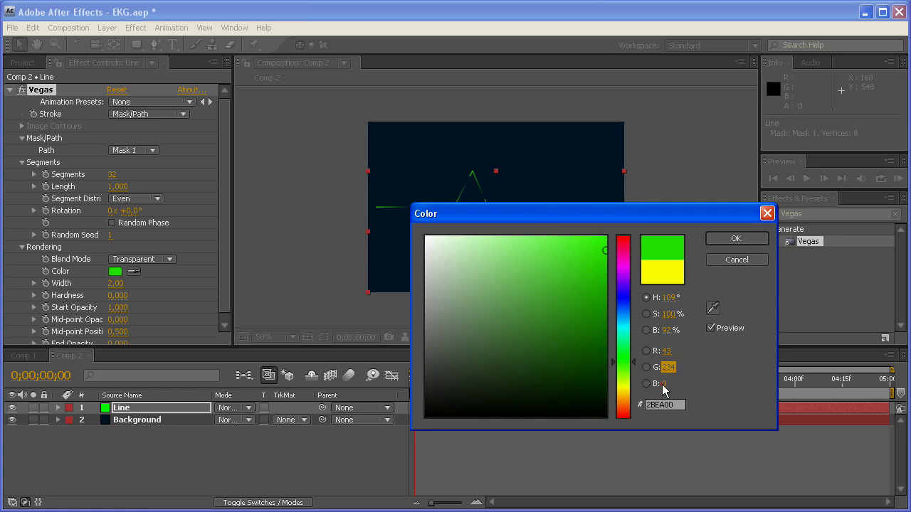
left_click(663, 385)
type("43")
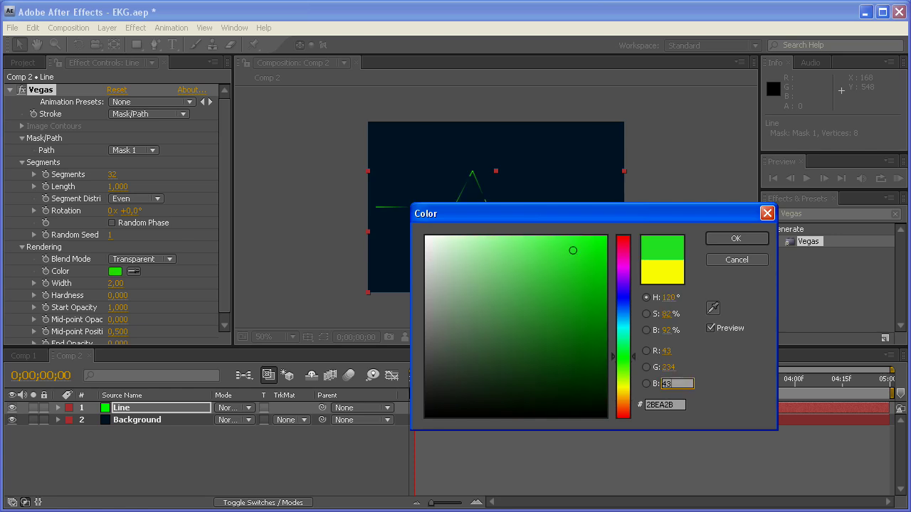
left_click(740, 242)
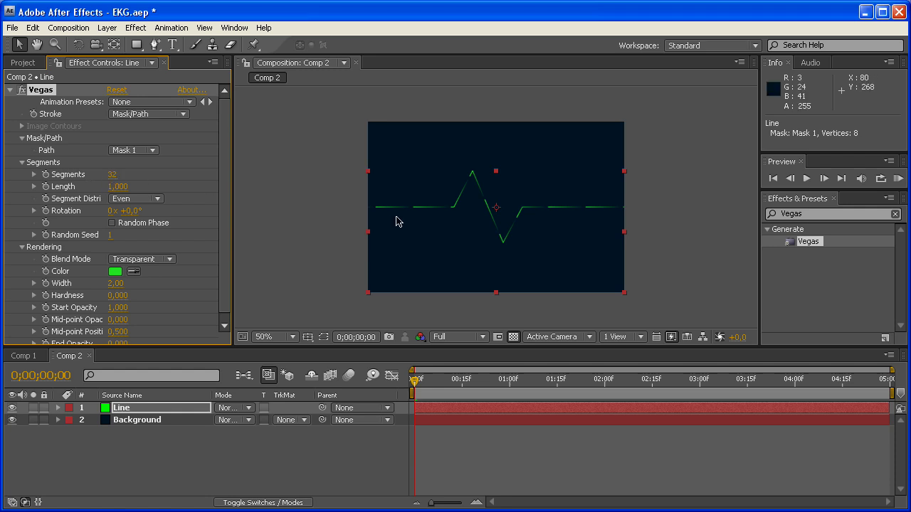
scroll(502, 213, "up", 2)
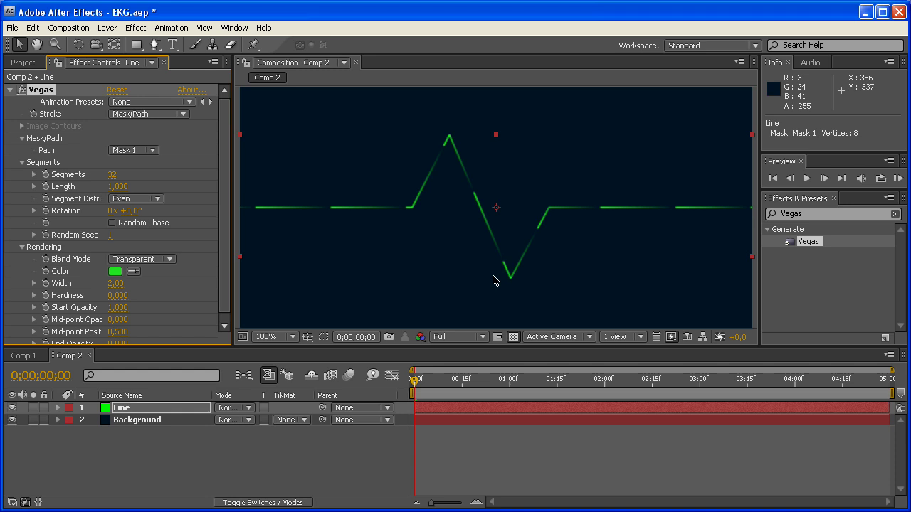
scroll(496, 280, "down", 2)
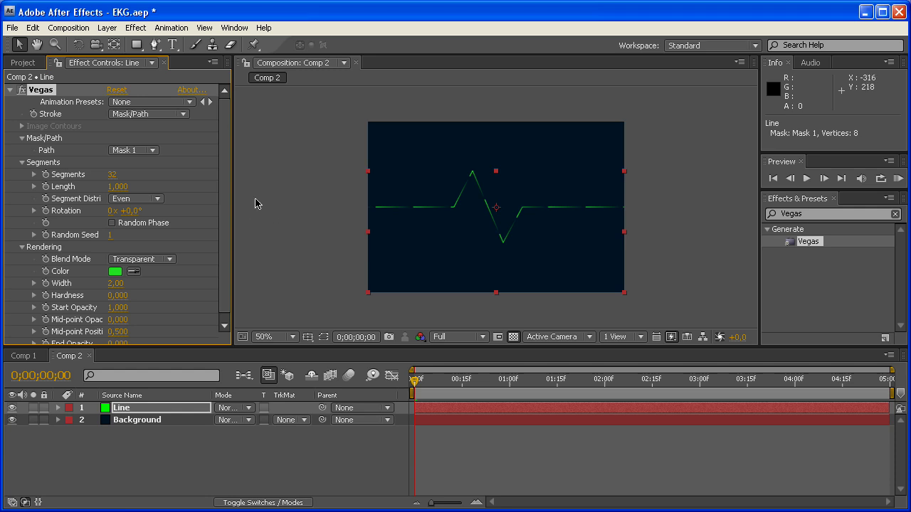
- Change the Vegas Segments from 32 to 1 and shorten the stroke Length to 0,500
left_click(114, 175)
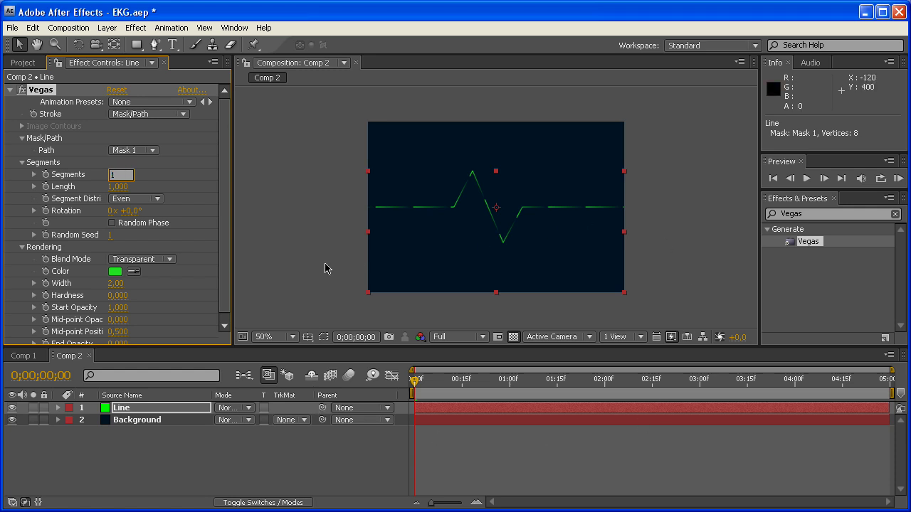
type("1")
key("Return")
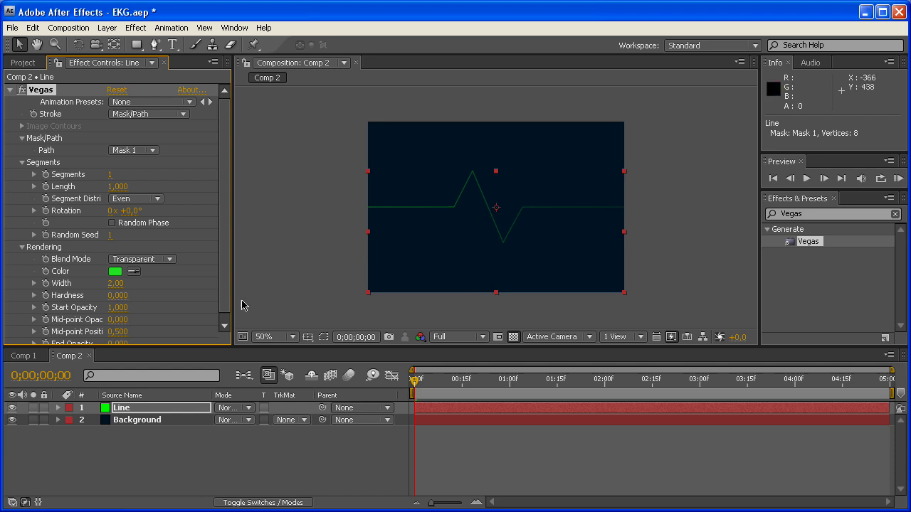
key("comma")
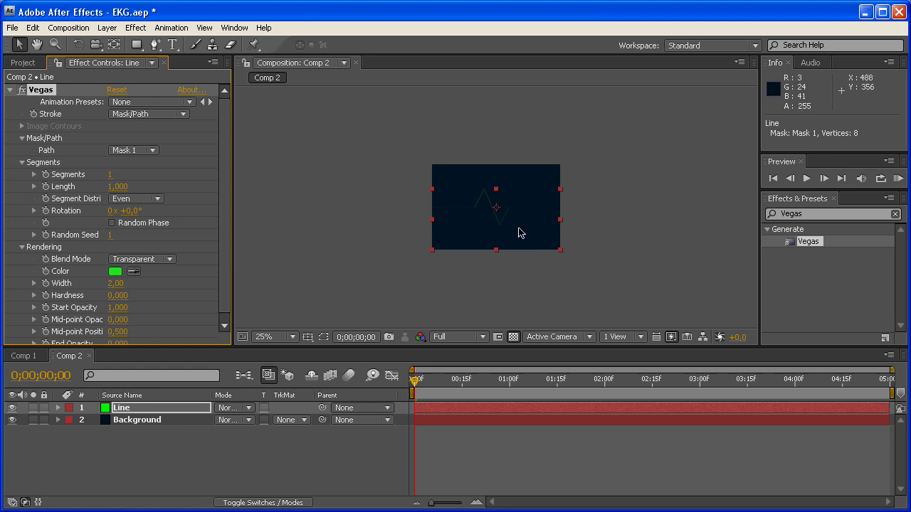
key("period")
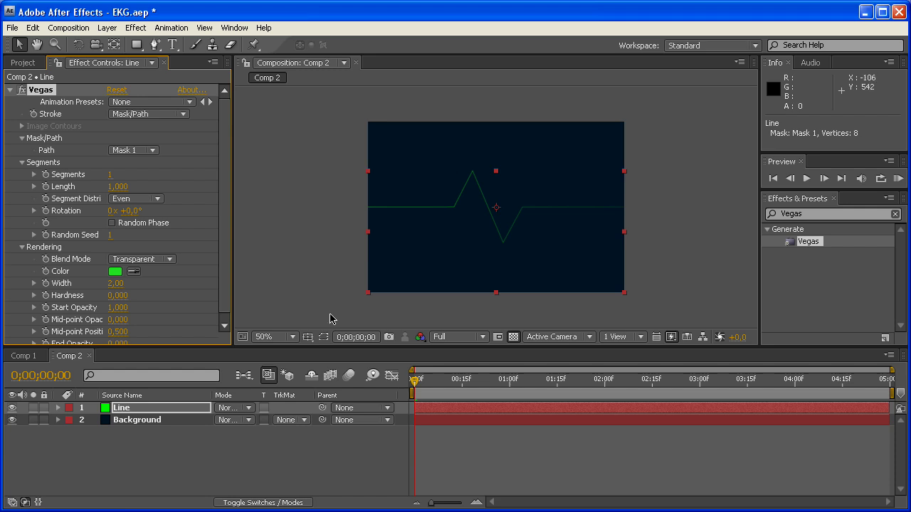
left_click(118, 187)
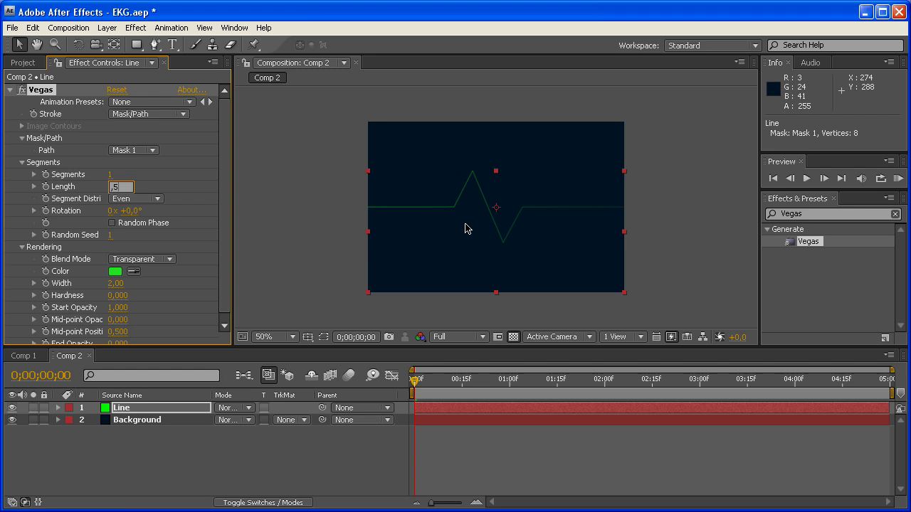
key("Return")
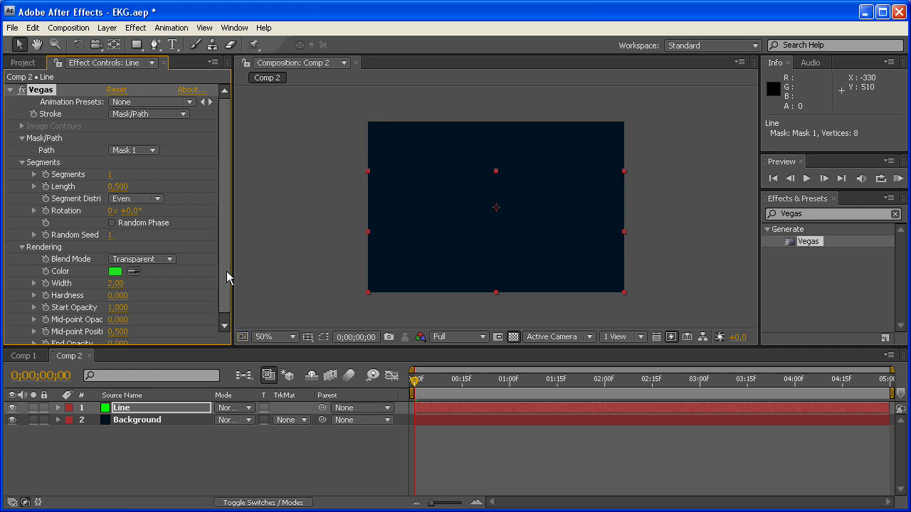
- Under Vegas Rendering, set Start Opacity to 0 and End Opacity to 1
left_click_drag(226, 273, 228, 298)
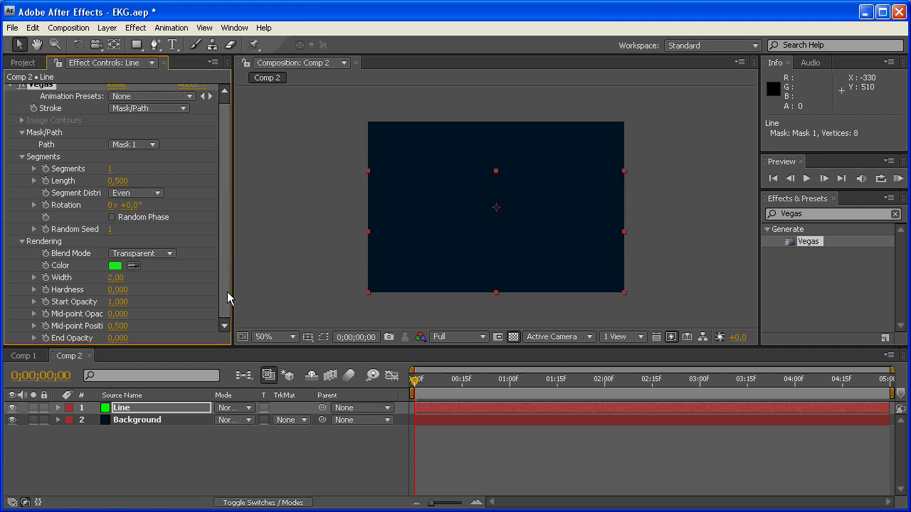
left_click(117, 302)
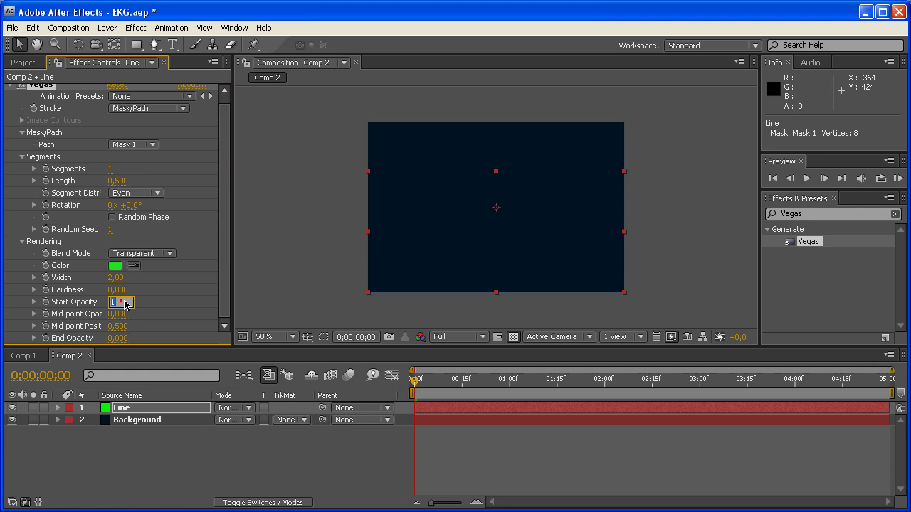
type("0")
key("Return")
left_click(117, 338)
key("Return")
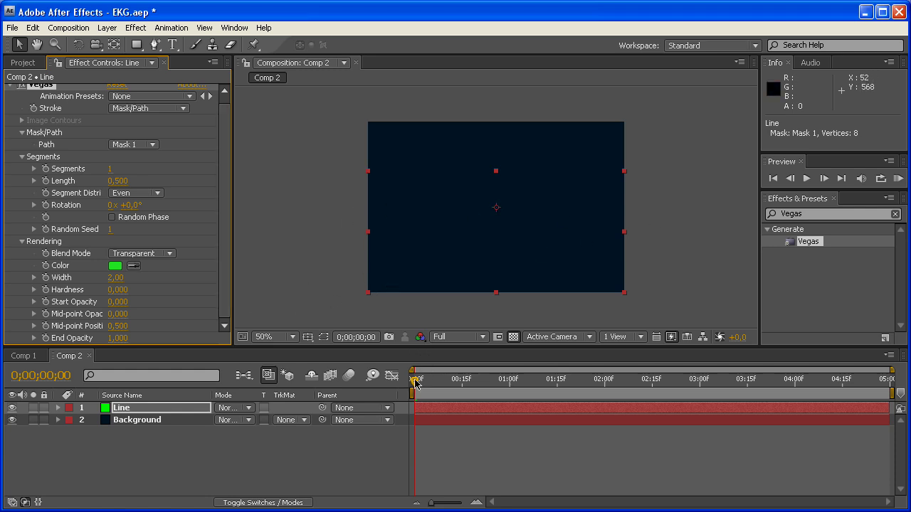
- Set a starting Vegas Rotation keyframe of 0x at the beginning of the comp
left_click_drag(415, 383, 700, 382)
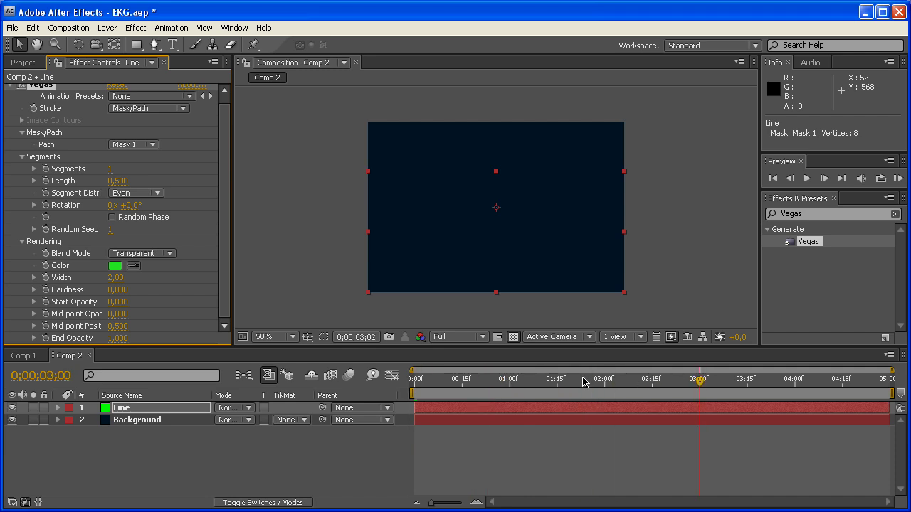
left_click(416, 383)
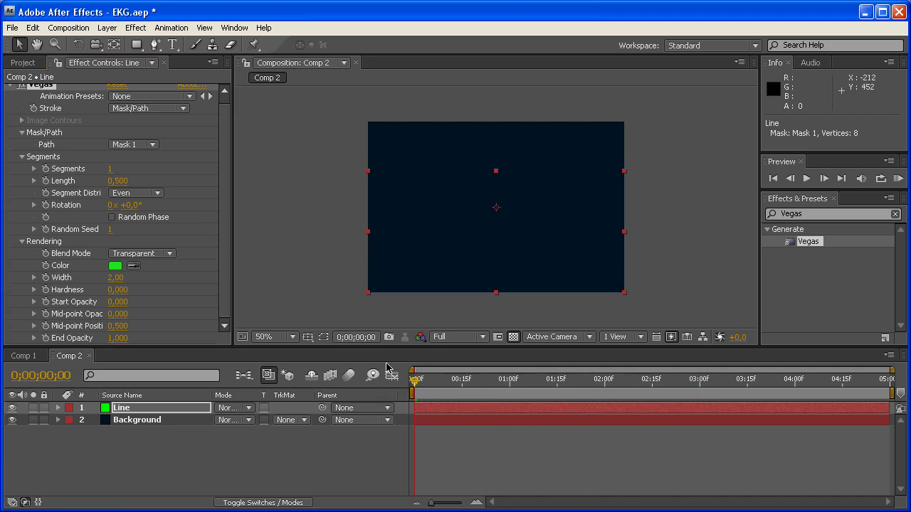
left_click(387, 367)
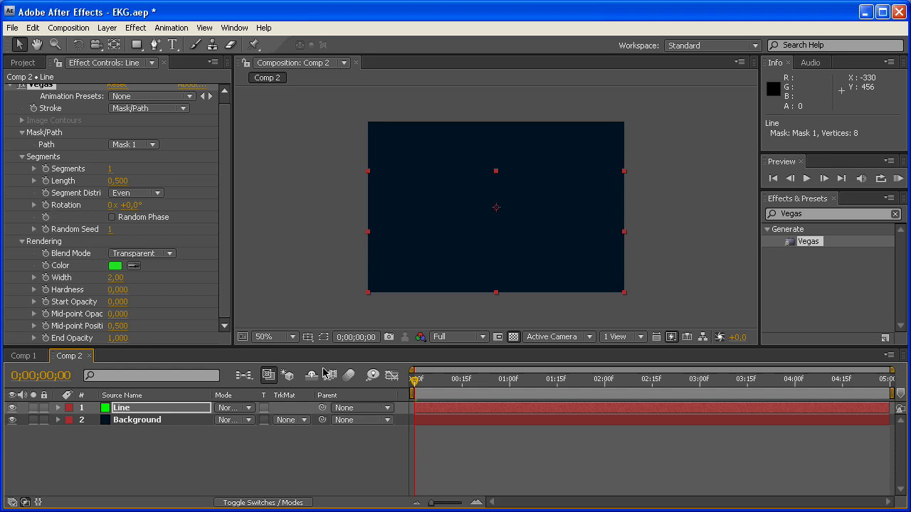
left_click(46, 205)
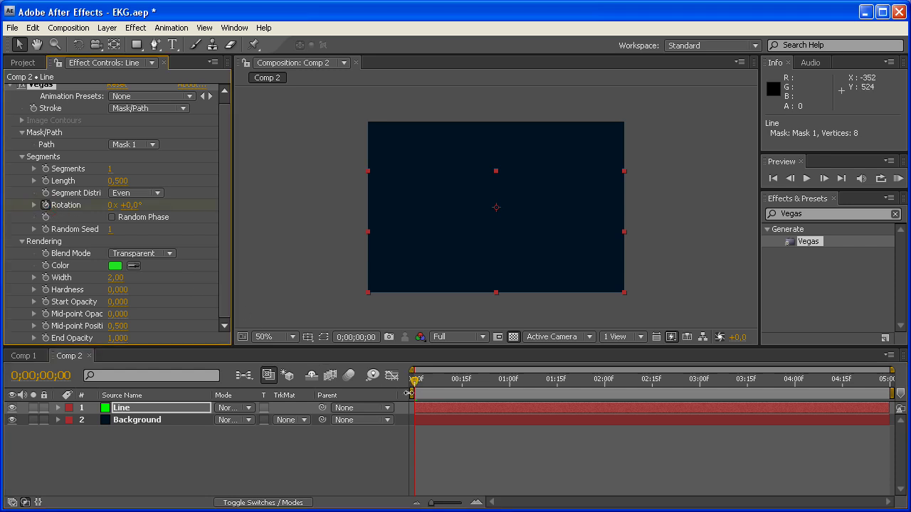
- Keyframe Rotation to 5x at the last frame and RAM-preview the heartbeat
left_click_drag(417, 382, 890, 381)
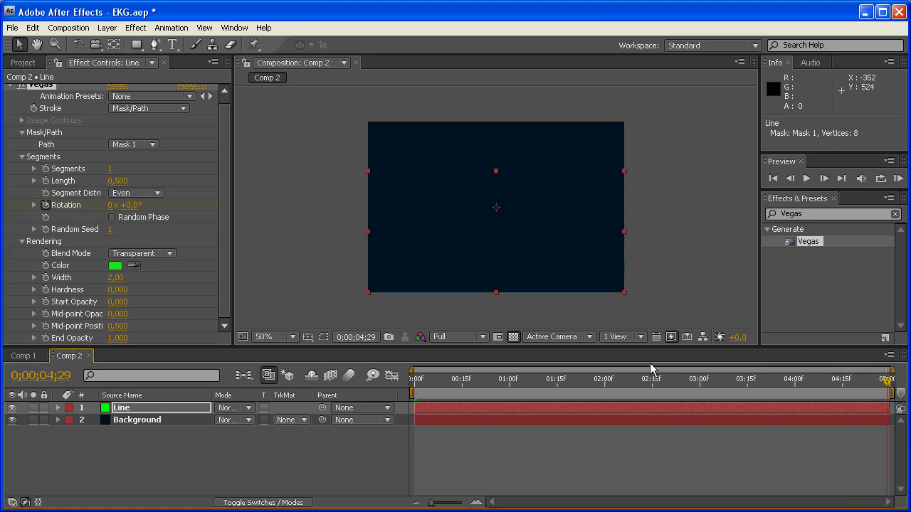
left_click(111, 205)
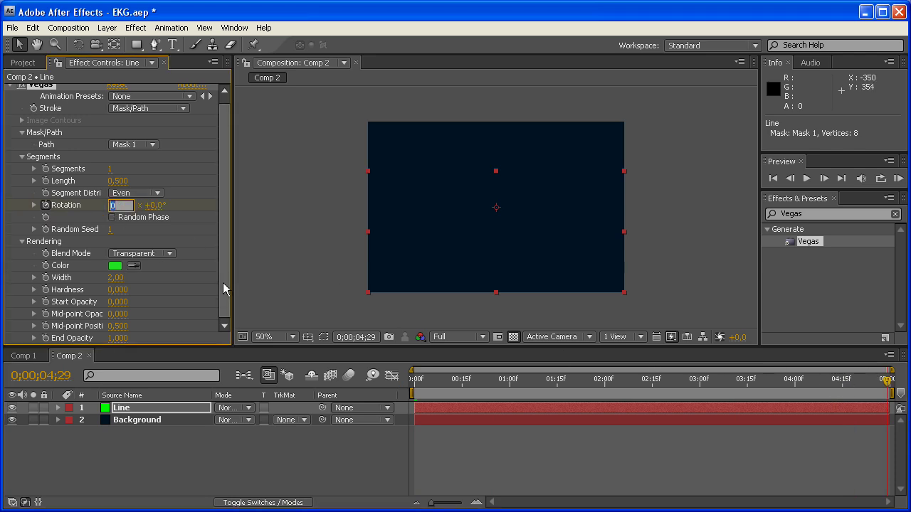
type("5")
key("Return")
left_click(548, 473)
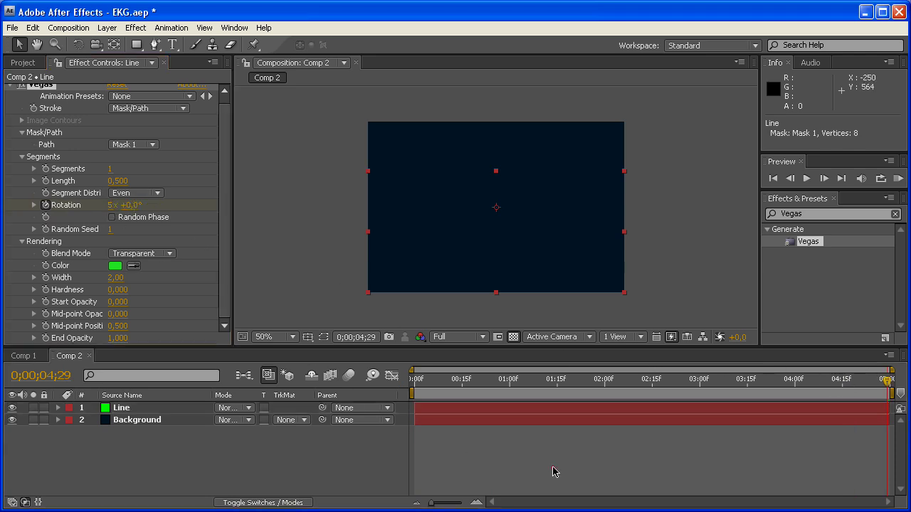
key("KP_0")
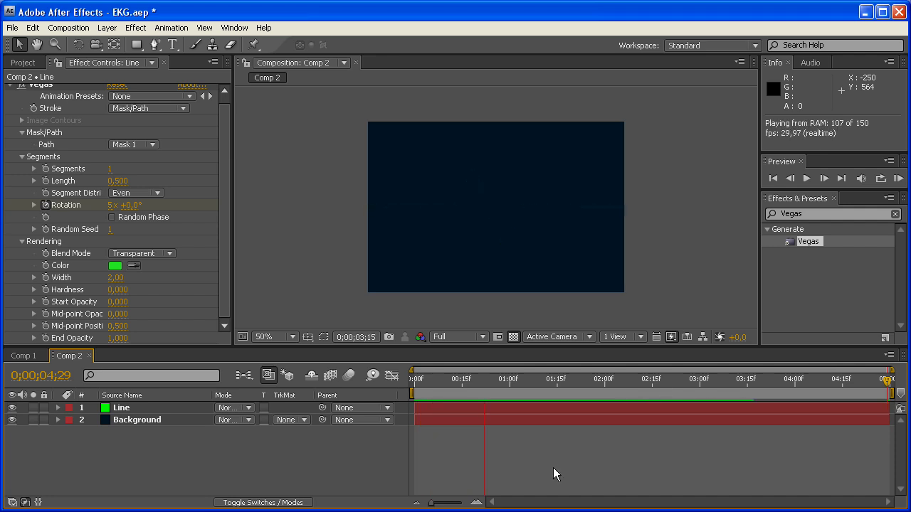
- Stop the preview and set the Vegas stroke Width to 4
left_click(482, 396)
left_click_drag(480, 380, 358, 362)
left_click(224, 257)
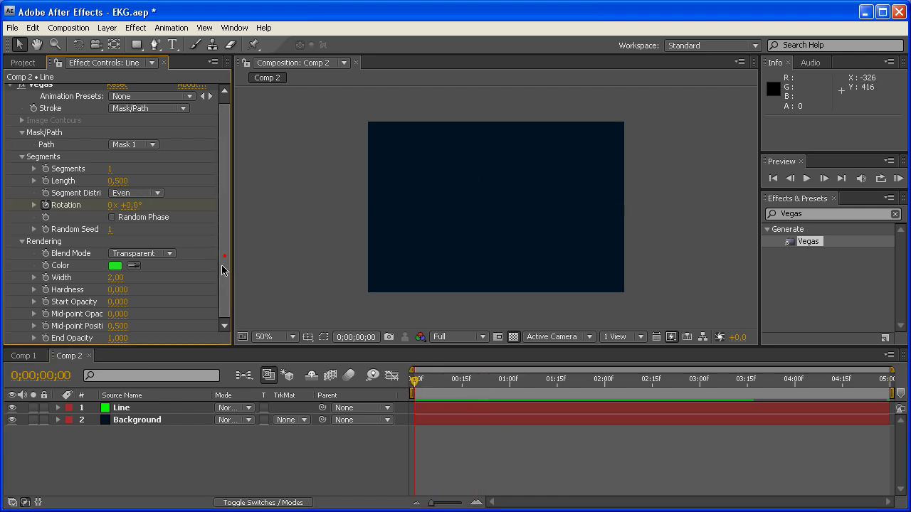
left_click(115, 278)
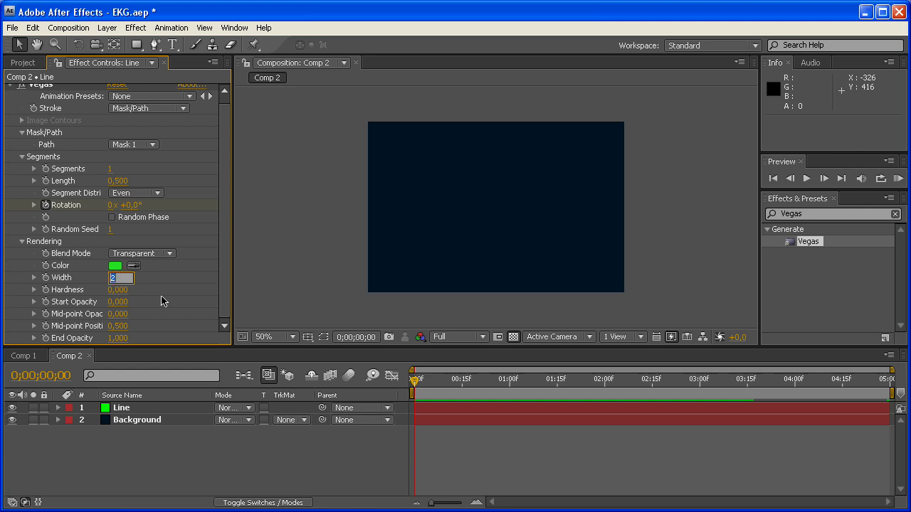
type("4")
key("Return")
- Try Vegas Widths of 8 and 7, then settle on a Width of 6
left_click_drag(464, 381, 532, 384)
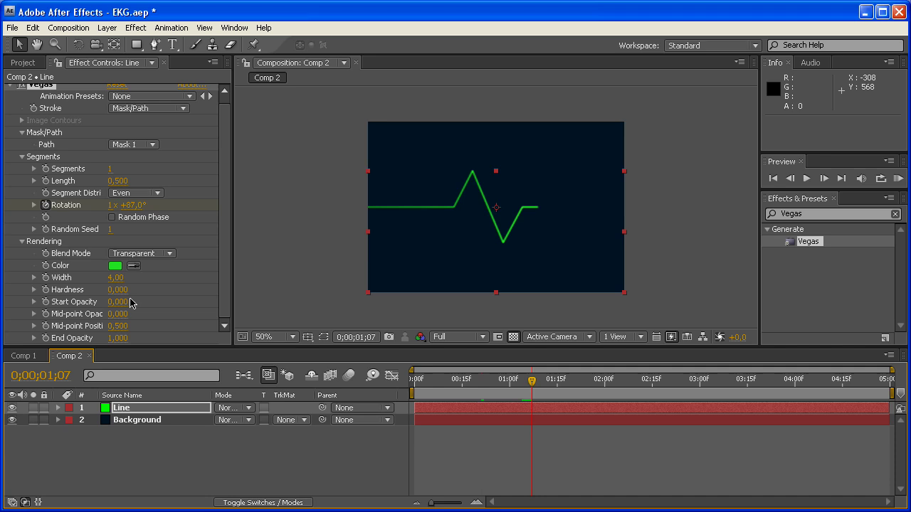
left_click(115, 279)
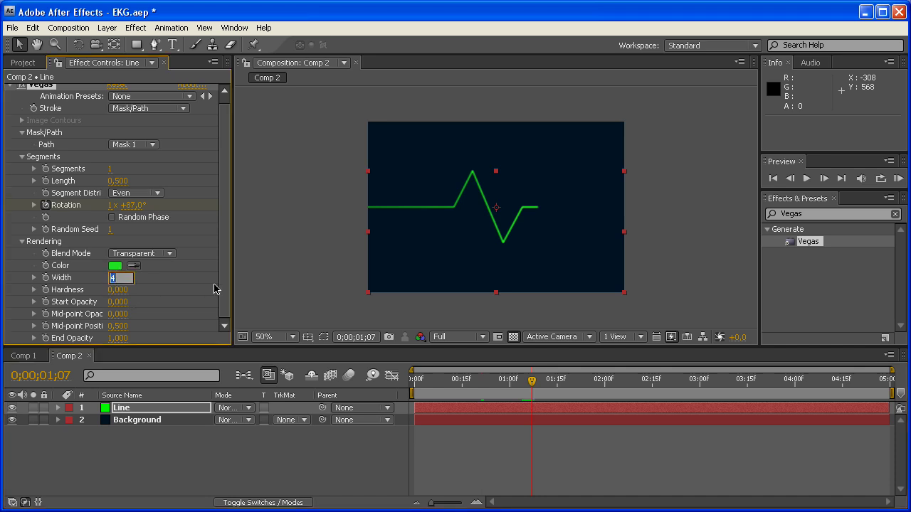
type("8")
key("Return")
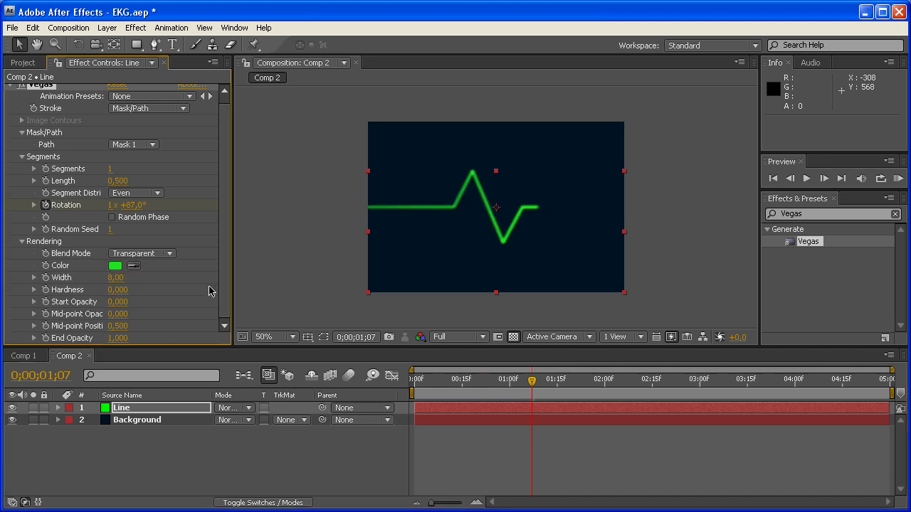
left_click(119, 279)
type("7")
key("Return")
left_click(115, 279)
type("6")
key("Return")
left_click(515, 458)
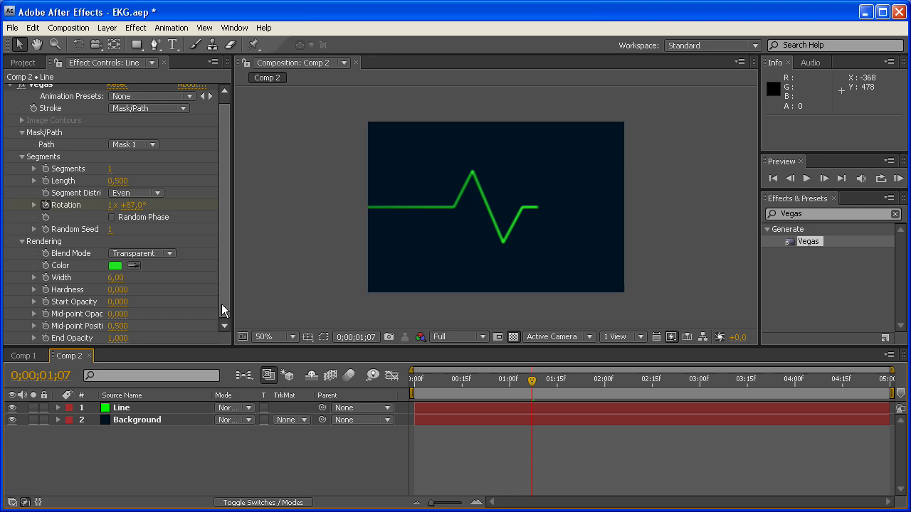
mouse_move(222, 309)
left_mouse_down()
mouse_move(224, 285)
mouse_move(220, 308)
left_mouse_up()
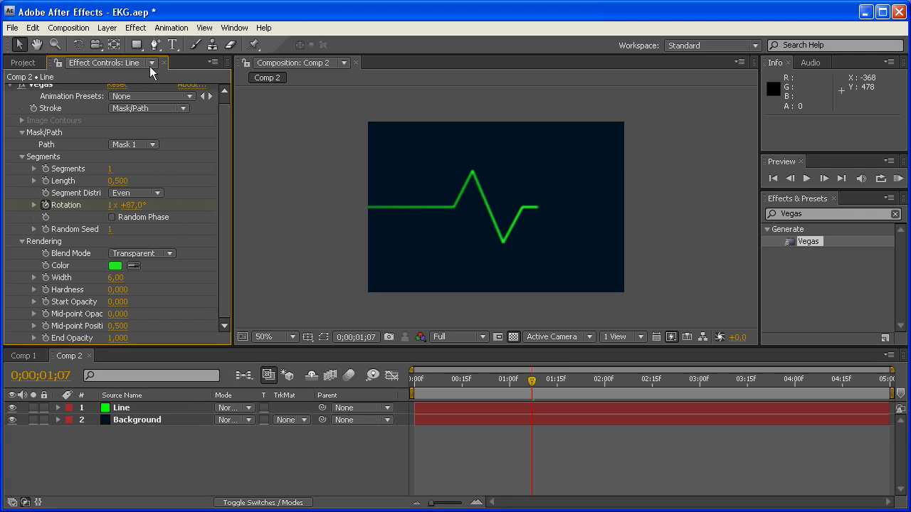
- Add a Glow effect to the Line layer from the Effect menu
left_click(134, 29)
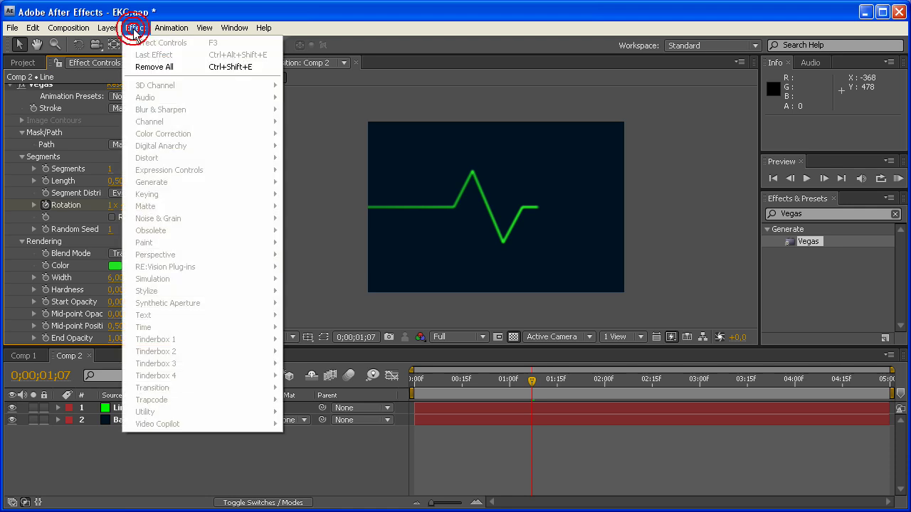
left_click(134, 28)
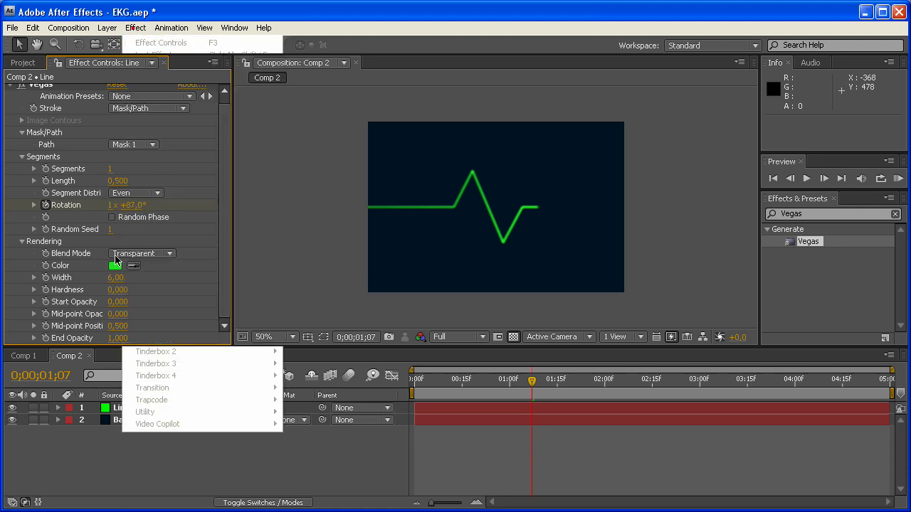
left_click(139, 31)
mouse_move(208, 293)
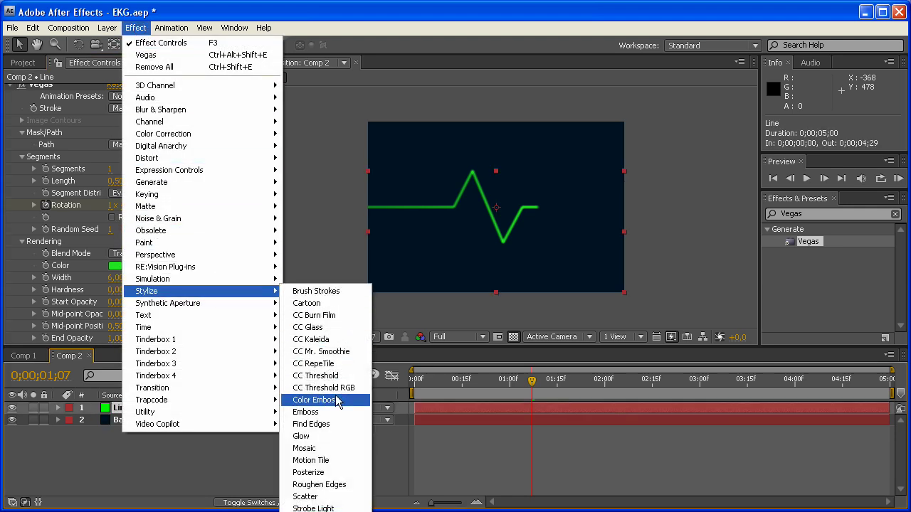
left_click(306, 436)
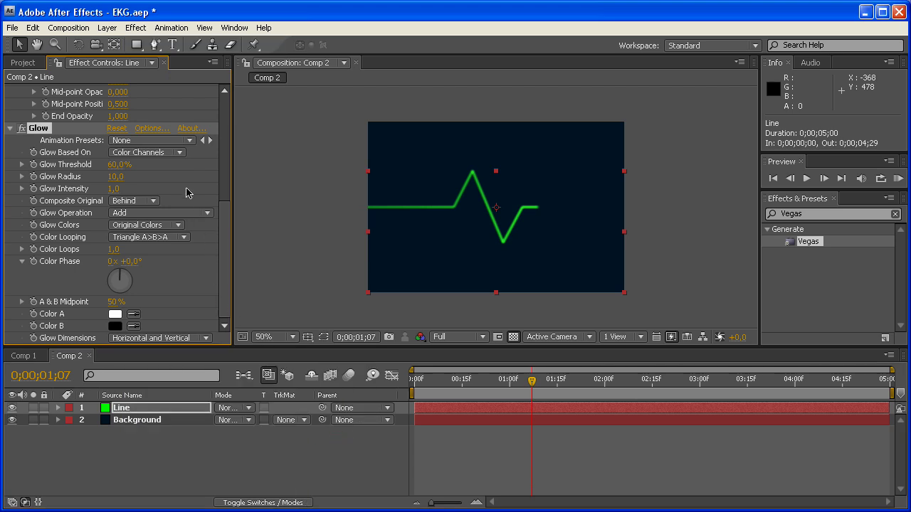
- Set Glow Threshold to 0%, Glow Radius to 90 and Glow Intensity to 3
left_click(118, 164)
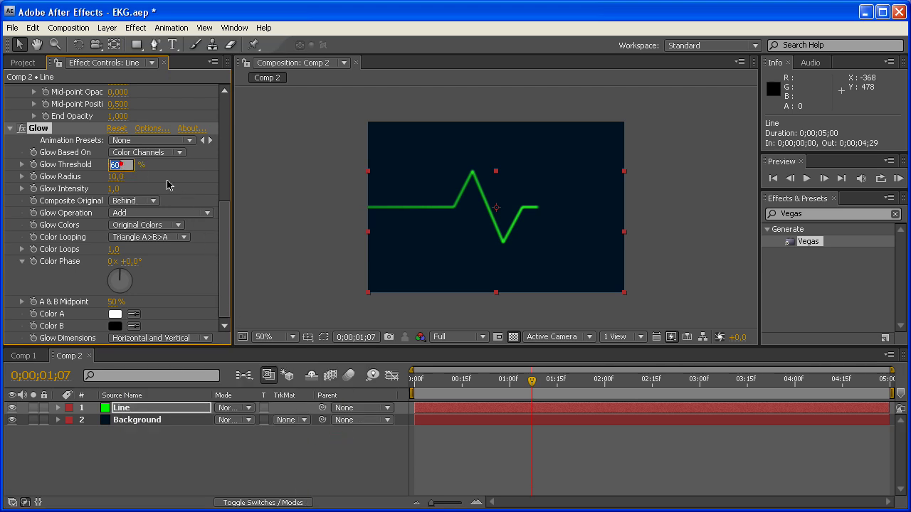
type("0")
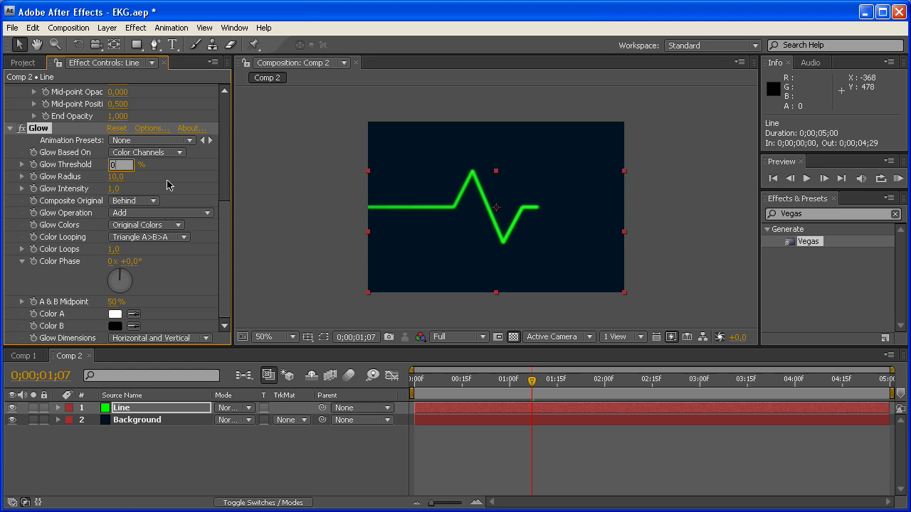
key("Return")
left_click(116, 176)
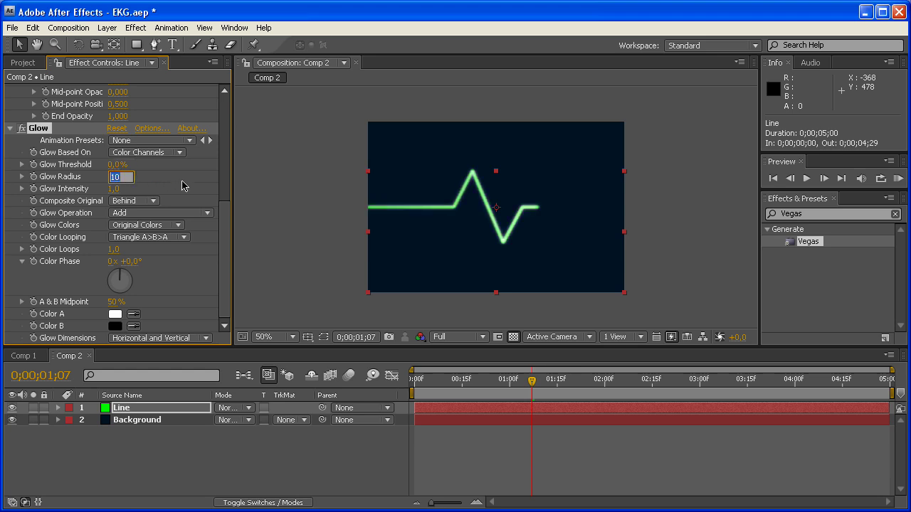
key("Return")
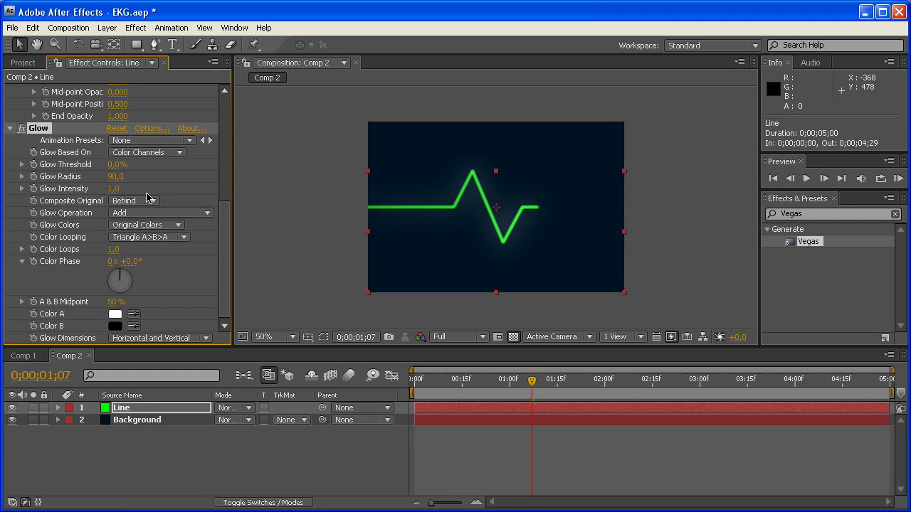
left_click(113, 188)
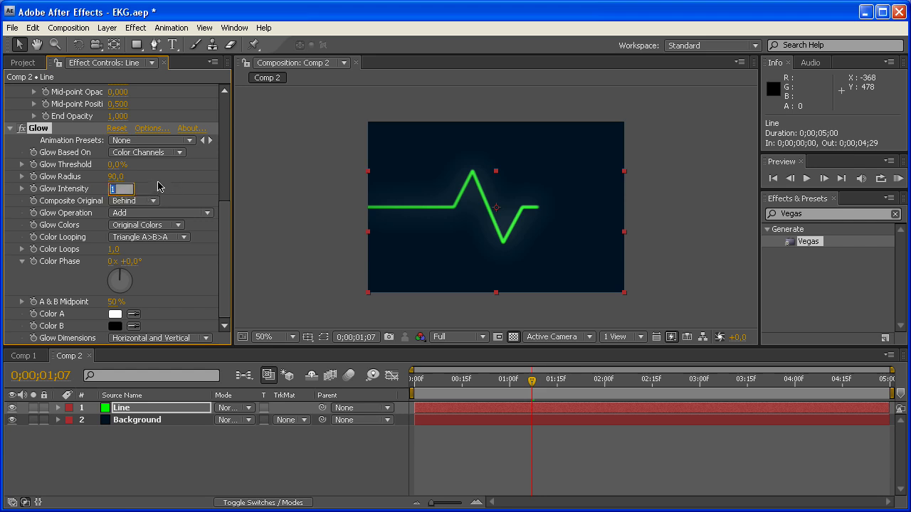
type("3")
key("Return")
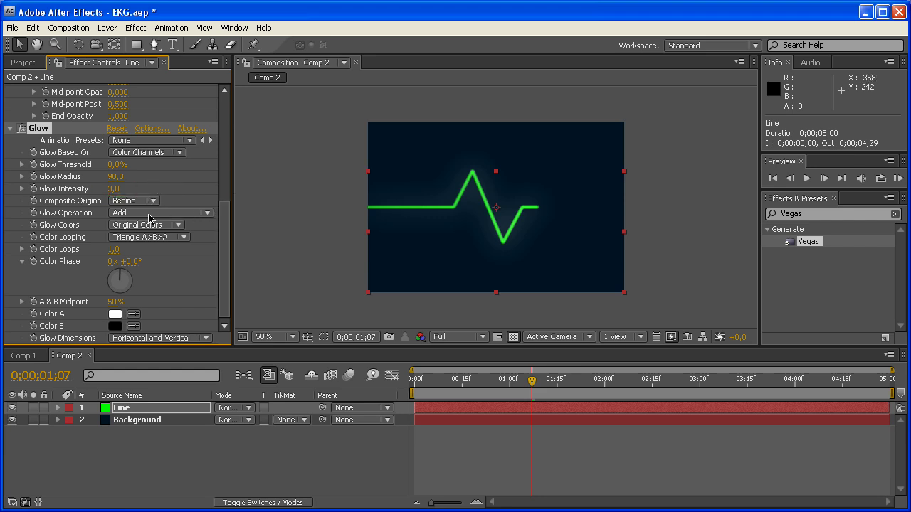
- Reduce the Glow Radius to 70, checking it at 100% zoom before returning to 50%
key("/")
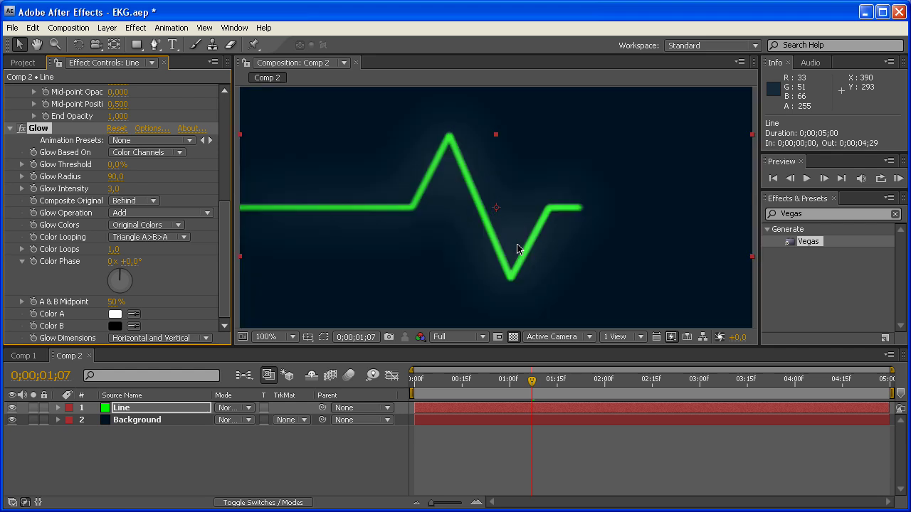
left_click(115, 176)
type("70")
key("Return")
key("comma")
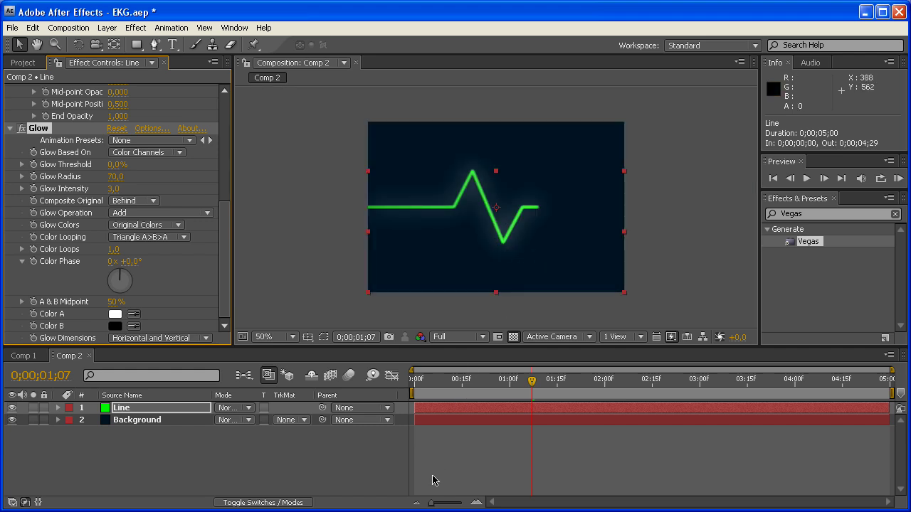
left_click(470, 462)
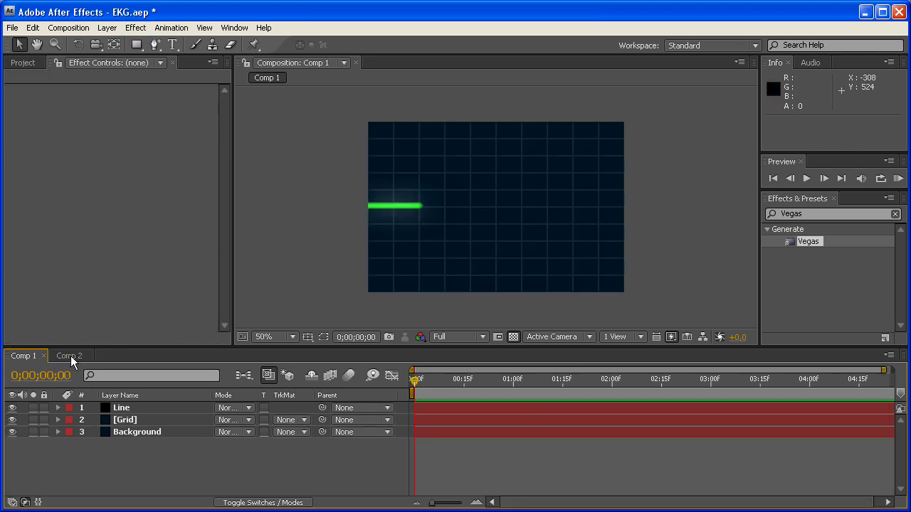
left_click(71, 355)
left_click(27, 356)
left_click(77, 356)
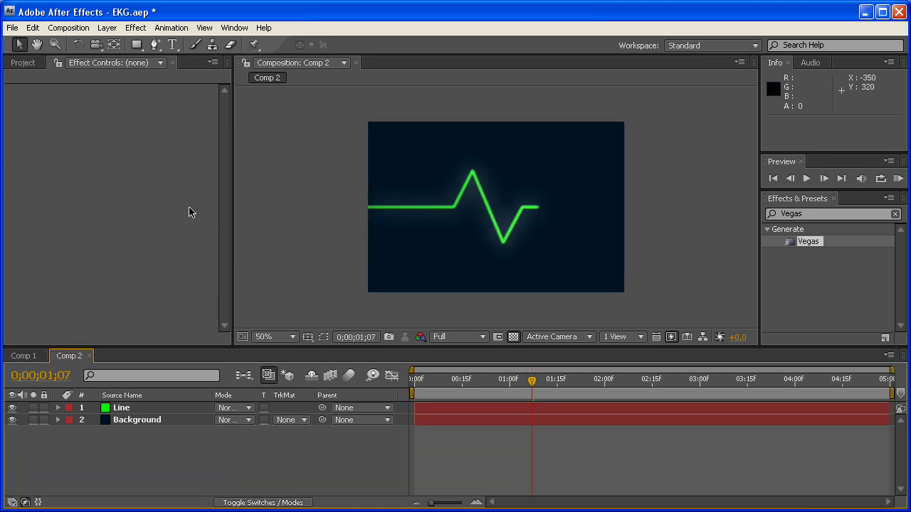
- Create a new white, comp-sized solid layer
left_click(105, 29)
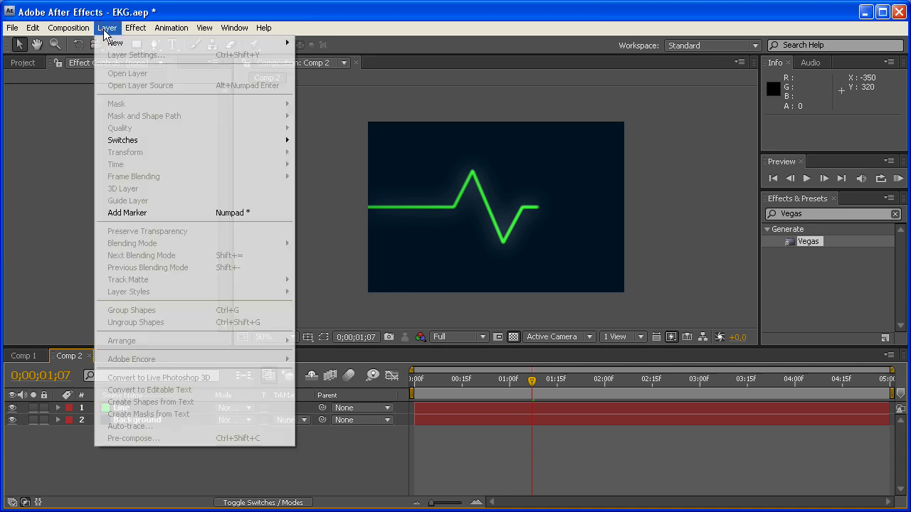
mouse_move(121, 43)
left_click(338, 51)
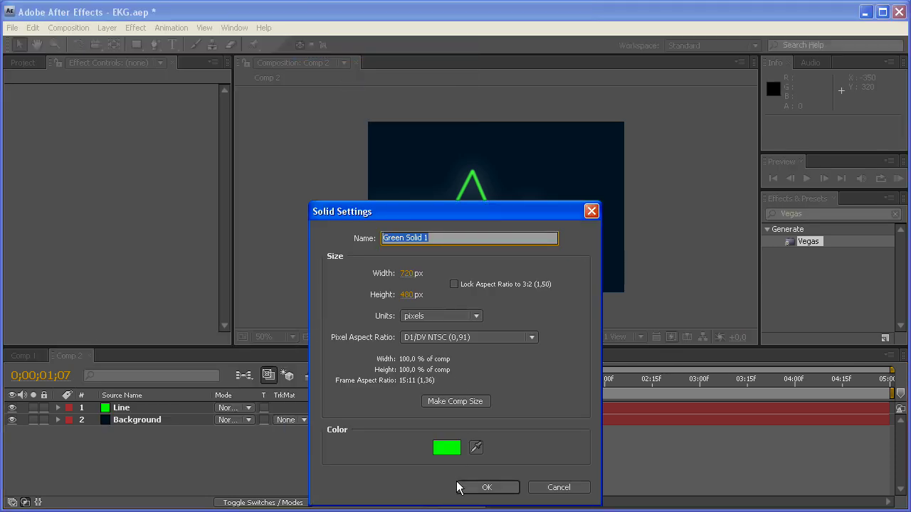
left_click(445, 447)
left_click(482, 299)
left_click(437, 252)
left_click(737, 240)
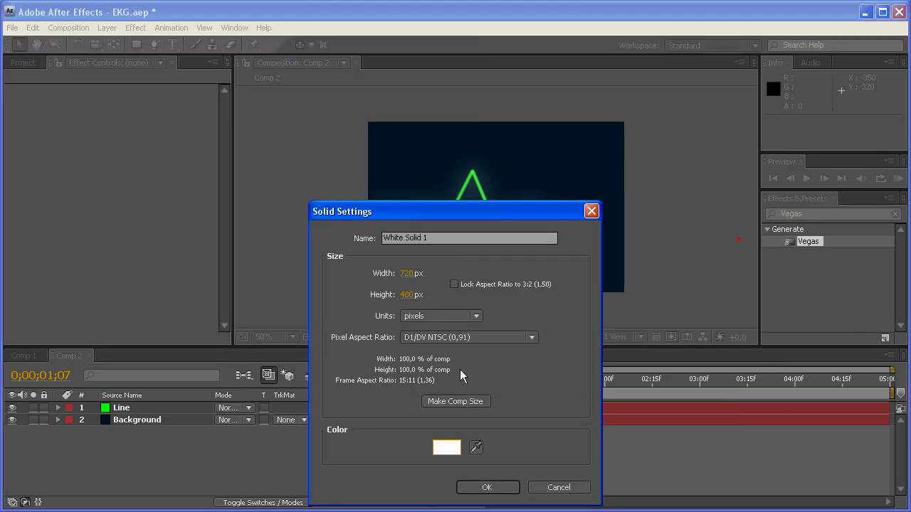
left_click(450, 402)
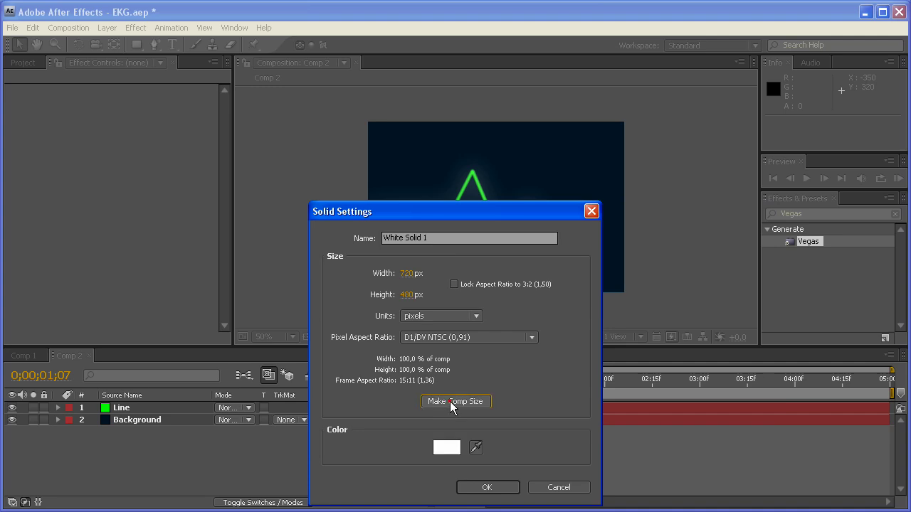
left_click(488, 488)
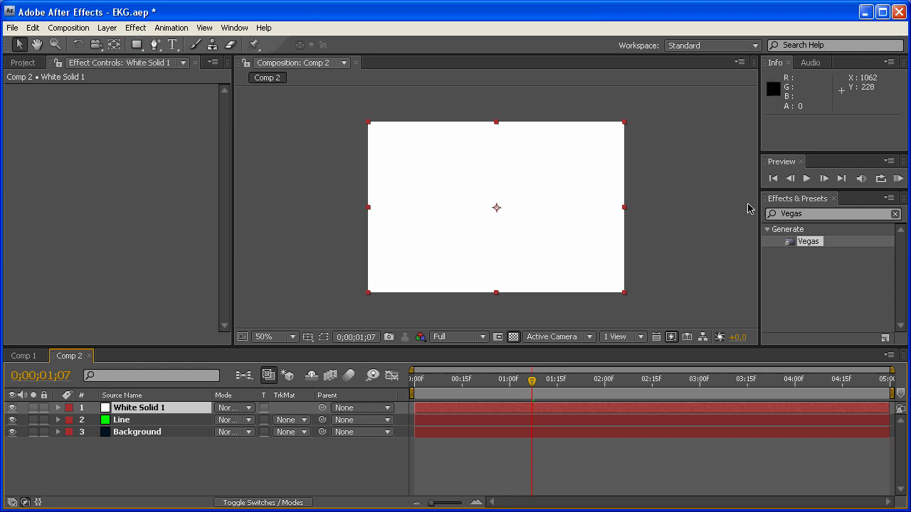
- Apply the Grid effect to the white solid and move it below the Line layer
left_click(826, 214)
double_click(826, 215)
type("grid")
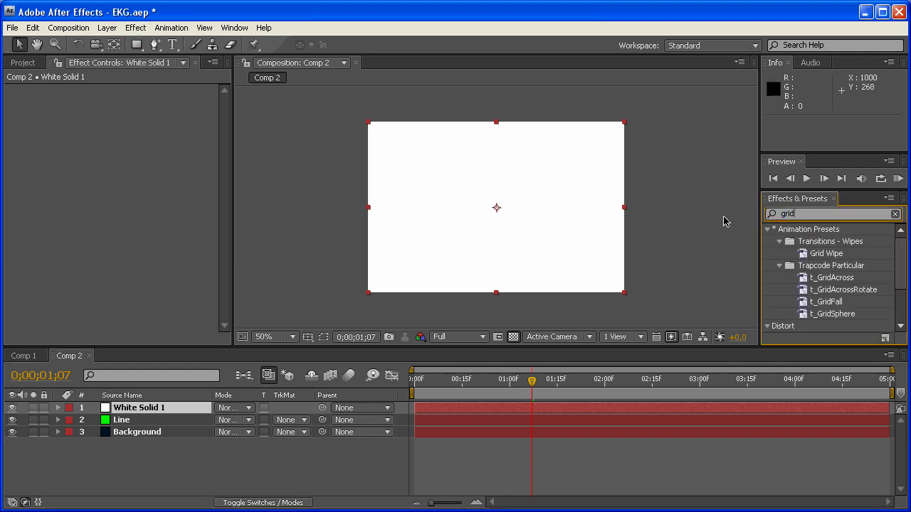
left_click_drag(900, 263, 902, 316)
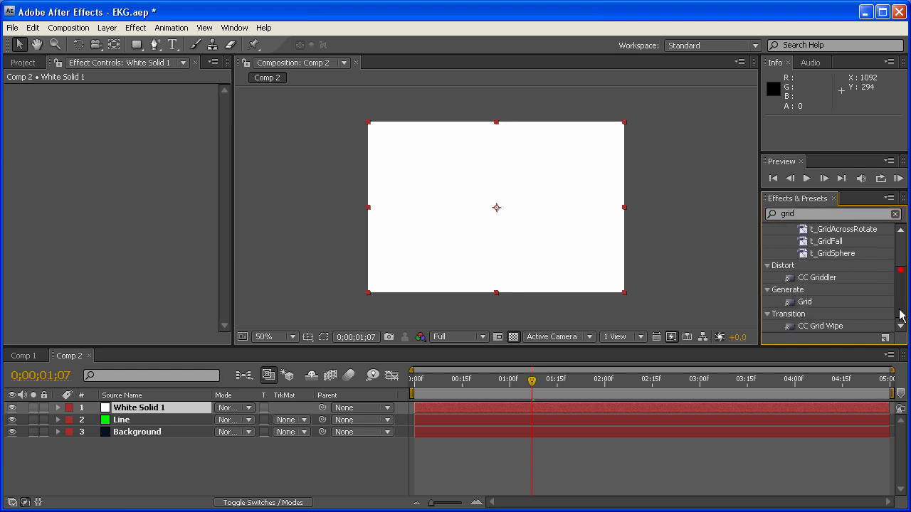
left_click_drag(808, 302, 565, 232)
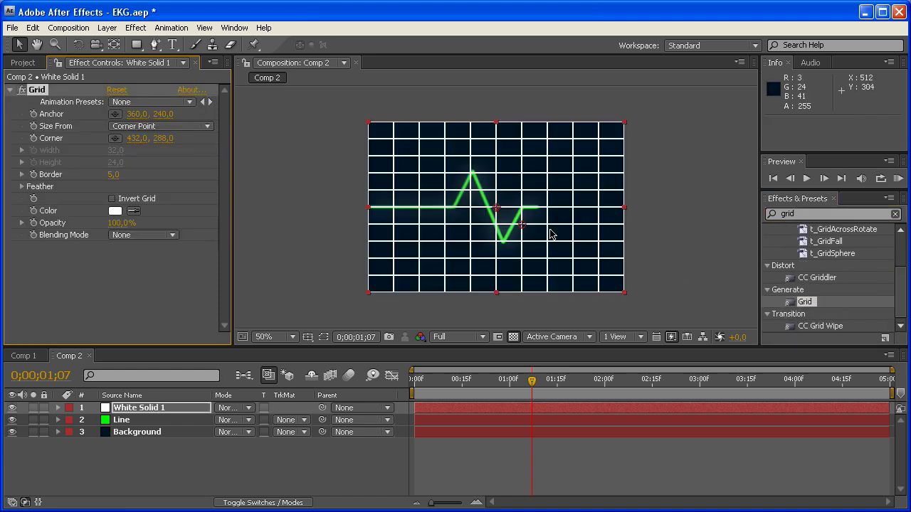
left_click_drag(135, 410, 141, 428)
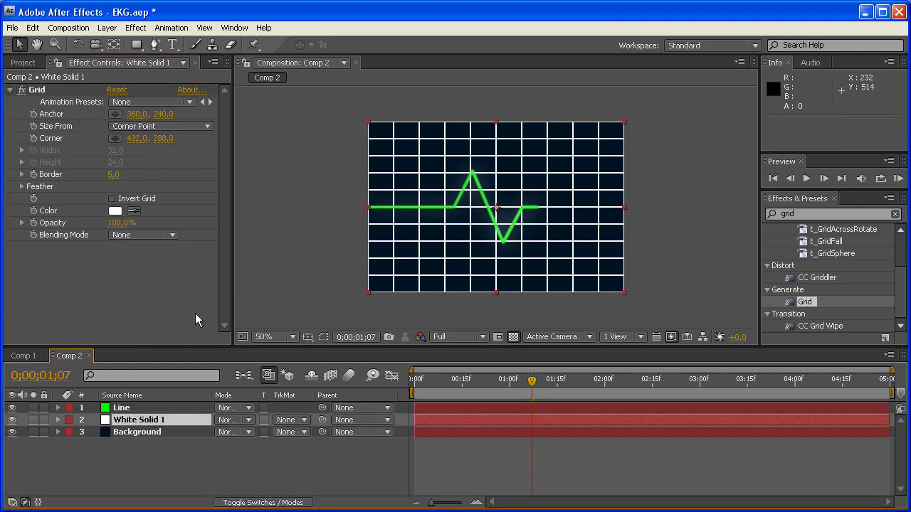
double_click(143, 424)
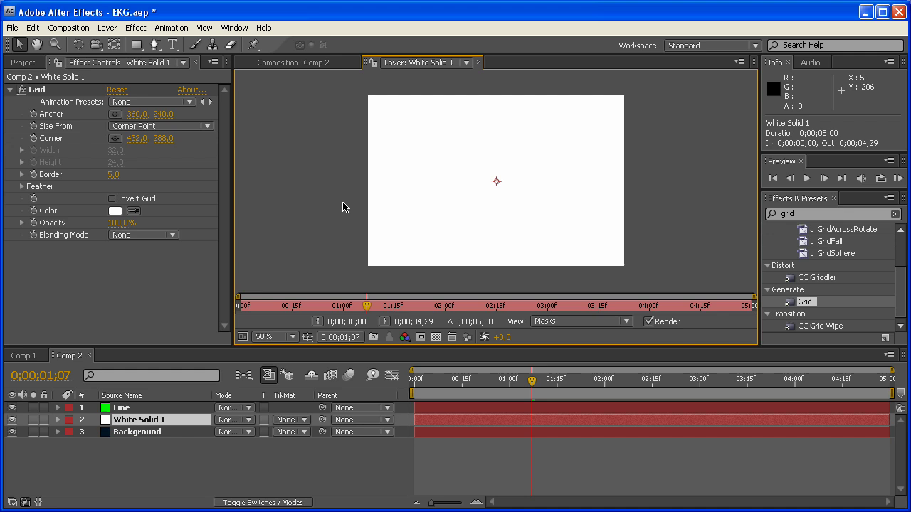
- Rename White Solid 1 to Grid
left_click(479, 63)
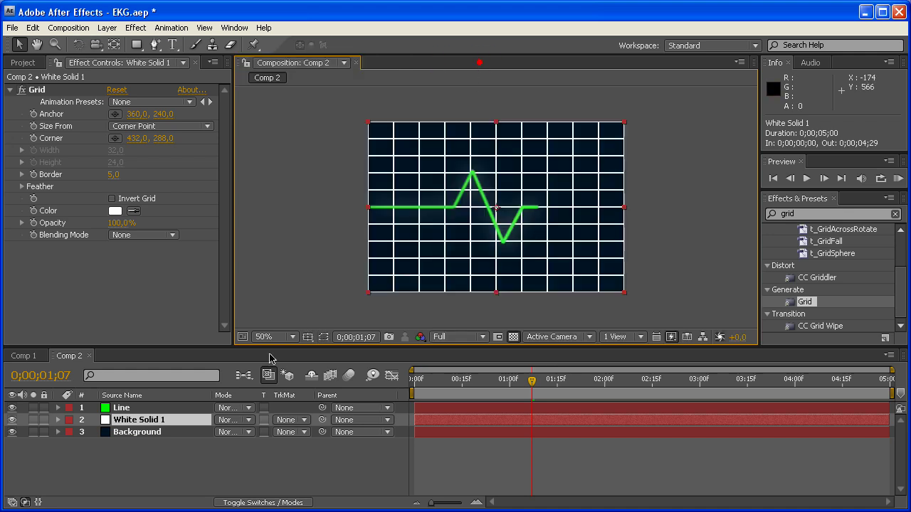
left_click(140, 421)
key("Return")
type("Grid")
key("Return")
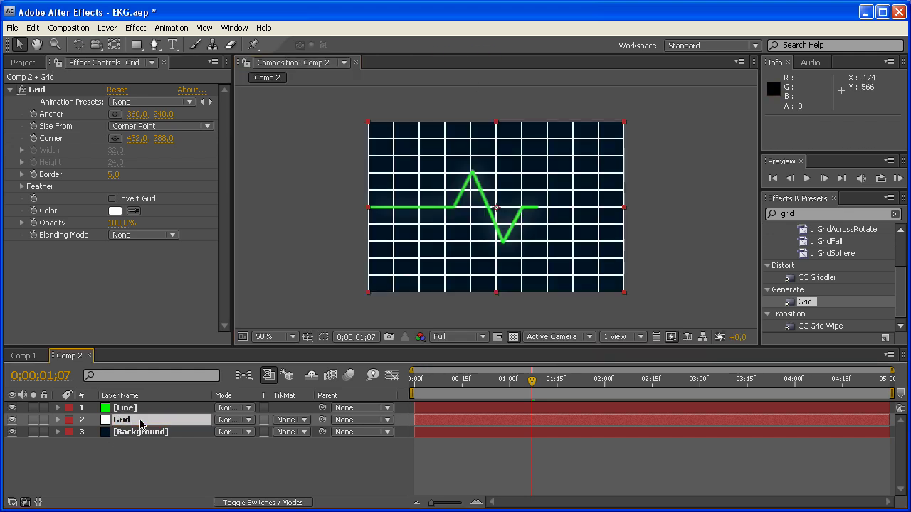
- Set the Grid layer's Opacity to 10% and collapse its properties
key("t")
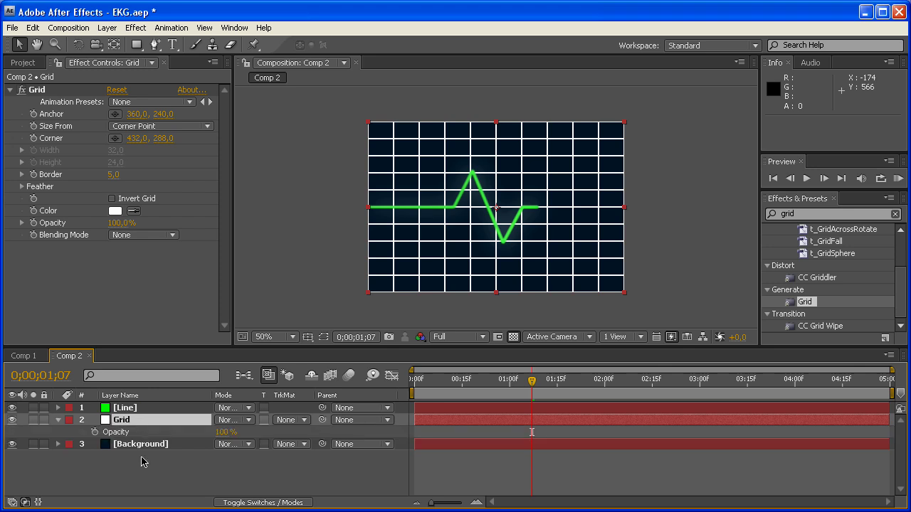
left_click(224, 432)
type("10")
key("Return")
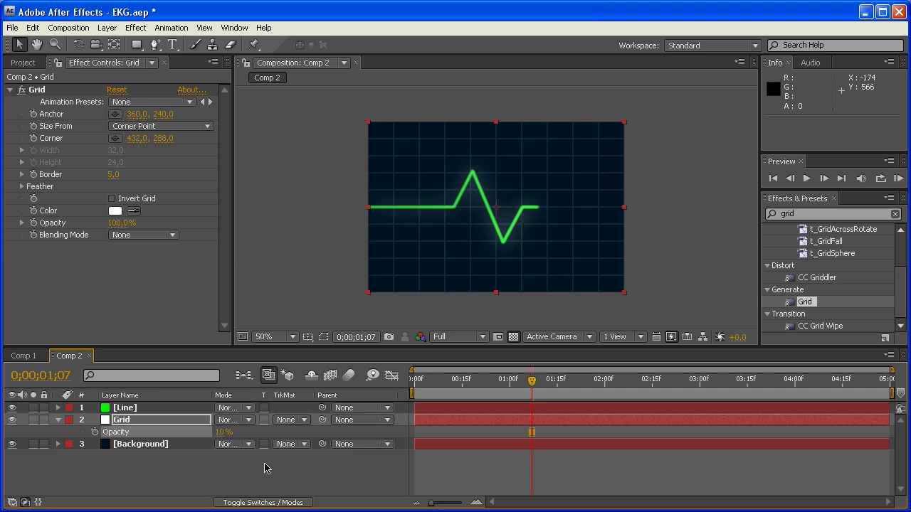
left_click(372, 477)
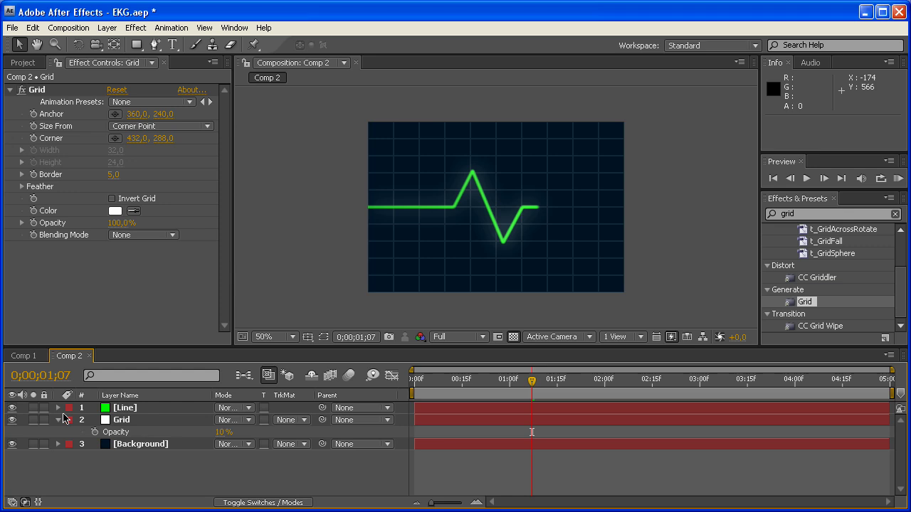
left_click(58, 420)
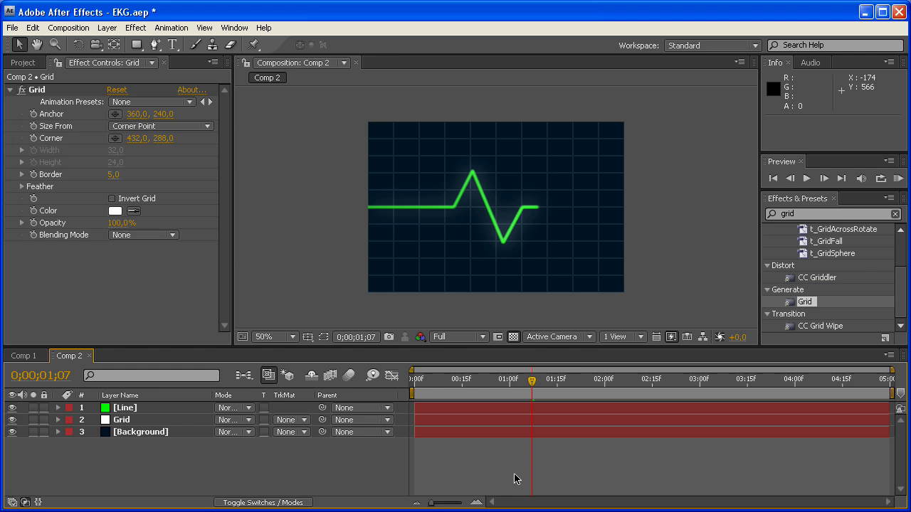
key("KP_0")
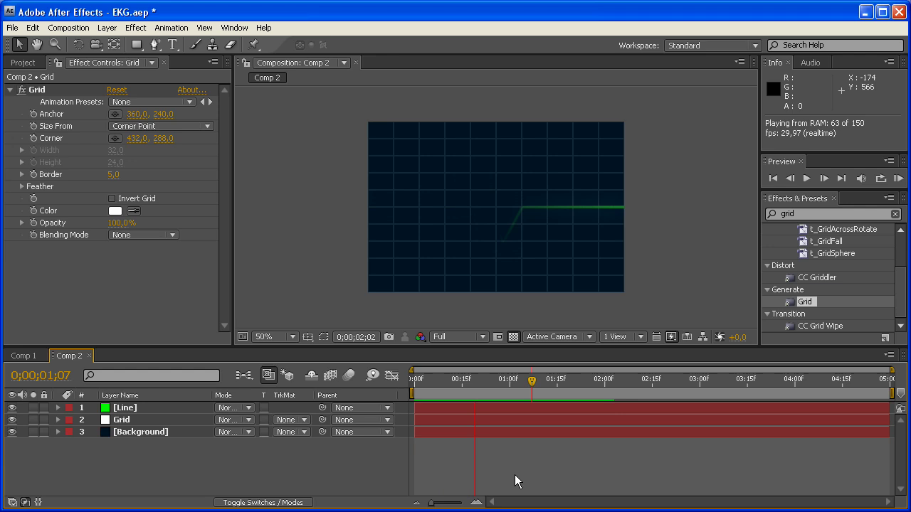
left_click(516, 479)
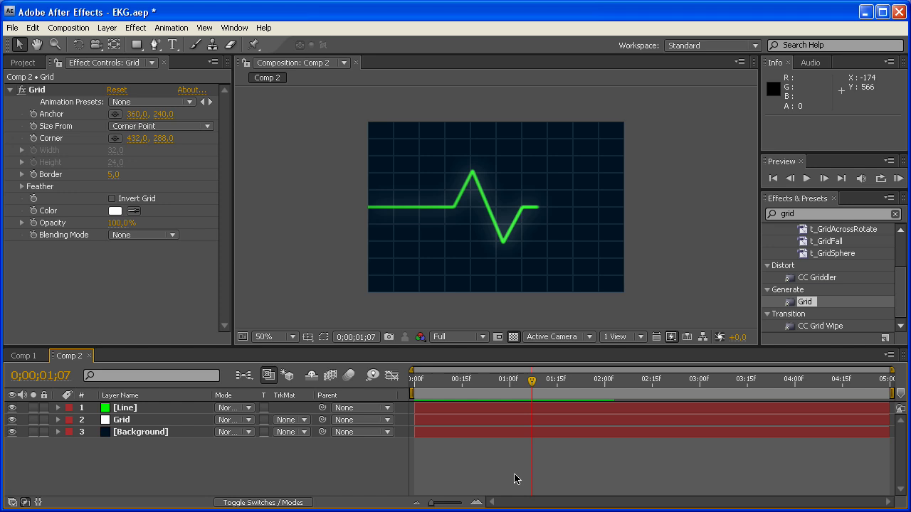
left_click(749, 462)
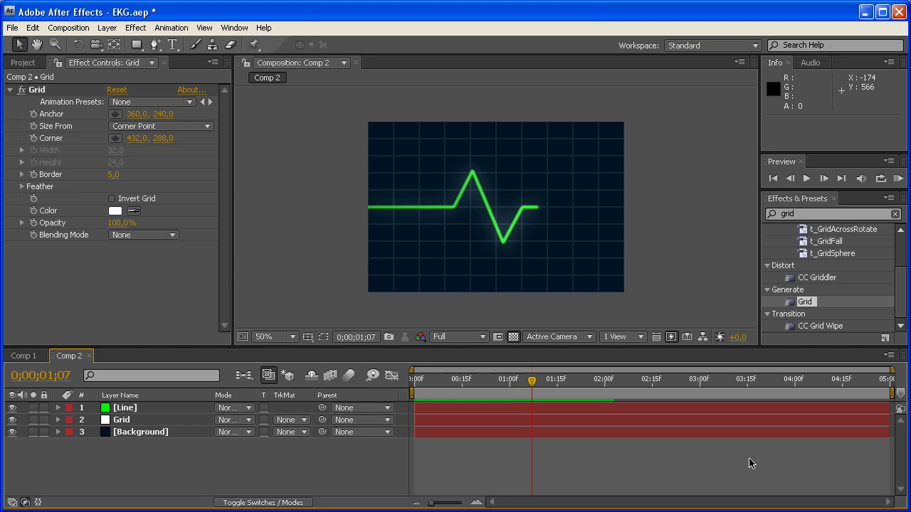